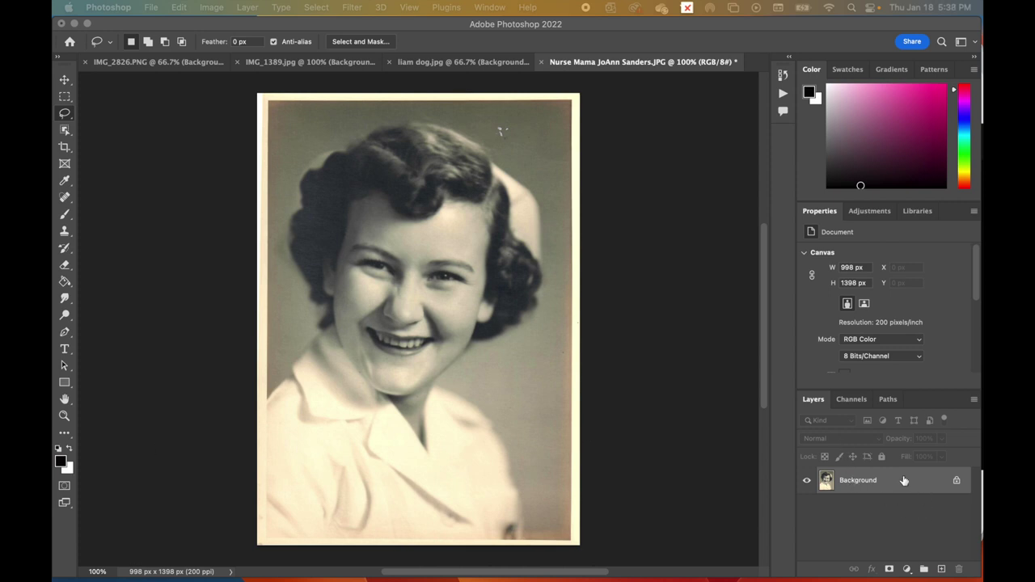
Duplicate the Background layer and place nurse2.jpeg from the Downloads folder into the portrait document.
key(super+j)
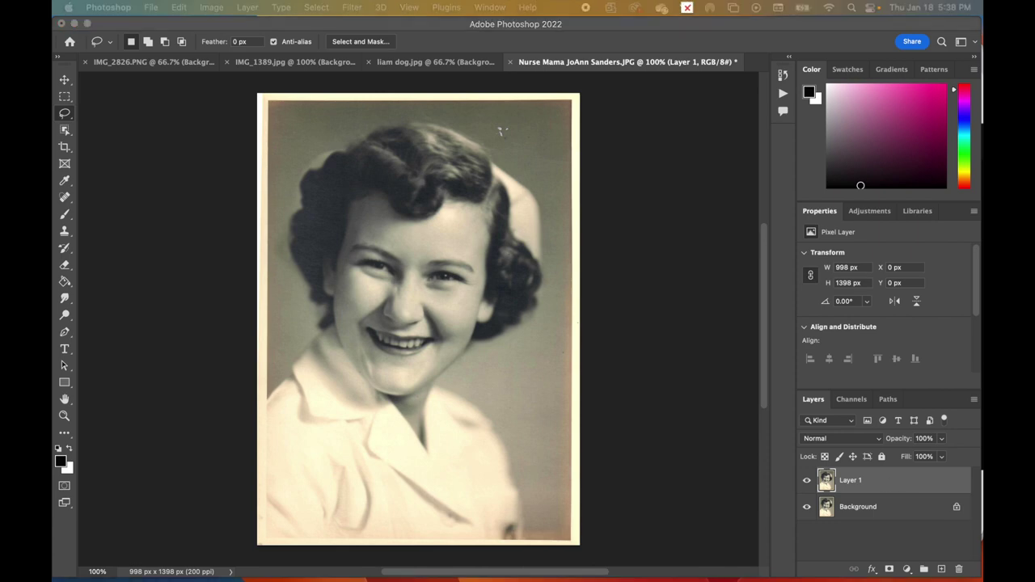
key(super+Tab)
drag(185, 224, 673, 142)
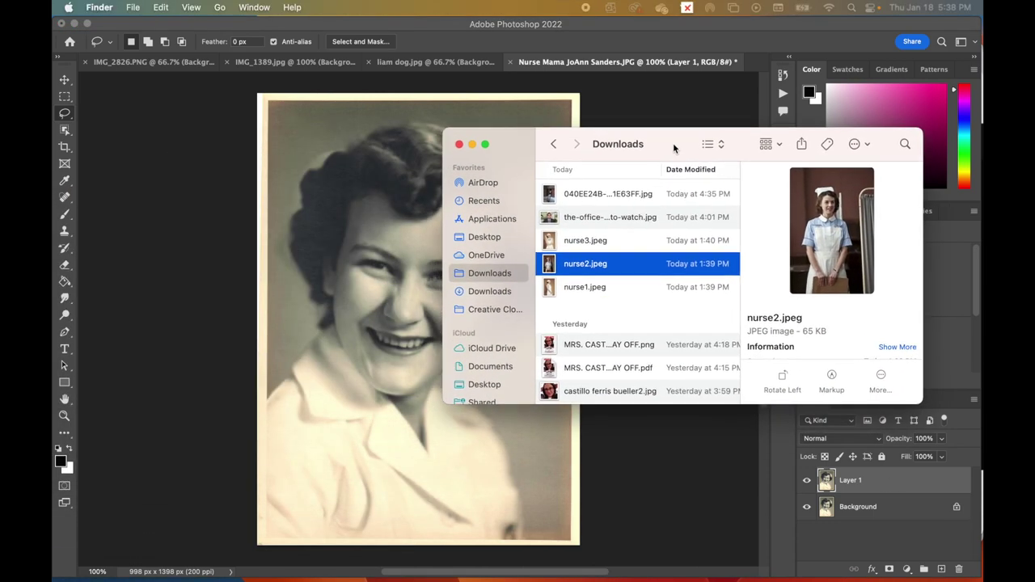
drag(553, 267, 347, 289)
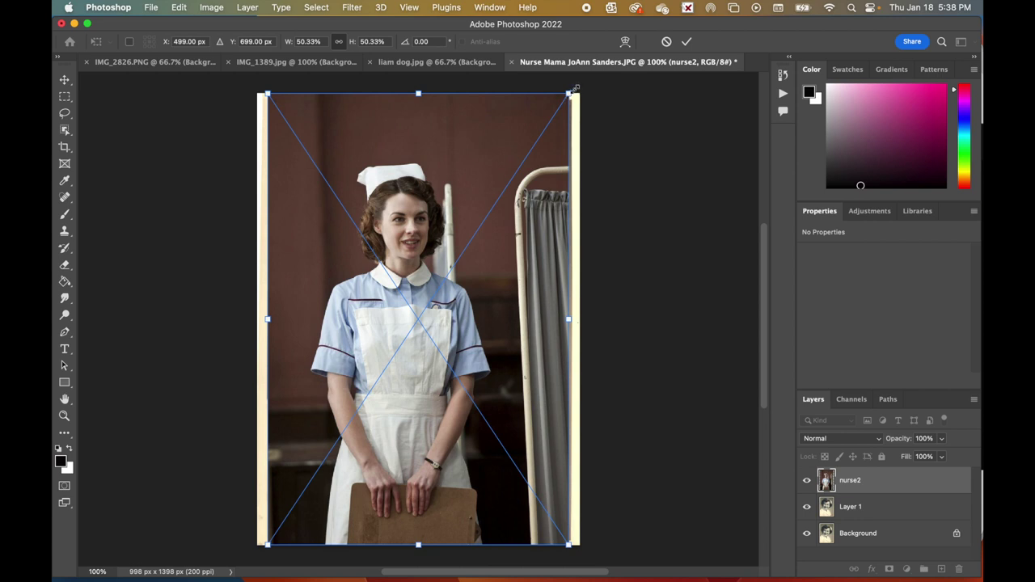
Enlarge the placed nurse2 photo to about 76.8% and position it so the nurse's head and torso cover the portrait.
drag(570, 93, 638, 32)
drag(488, 179, 443, 338)
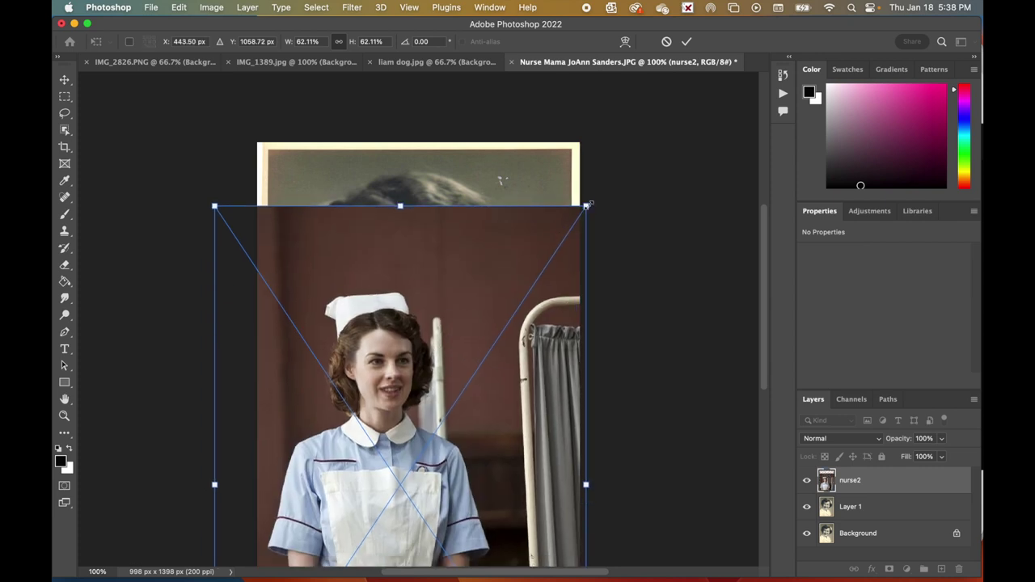
drag(638, 152, 712, 94)
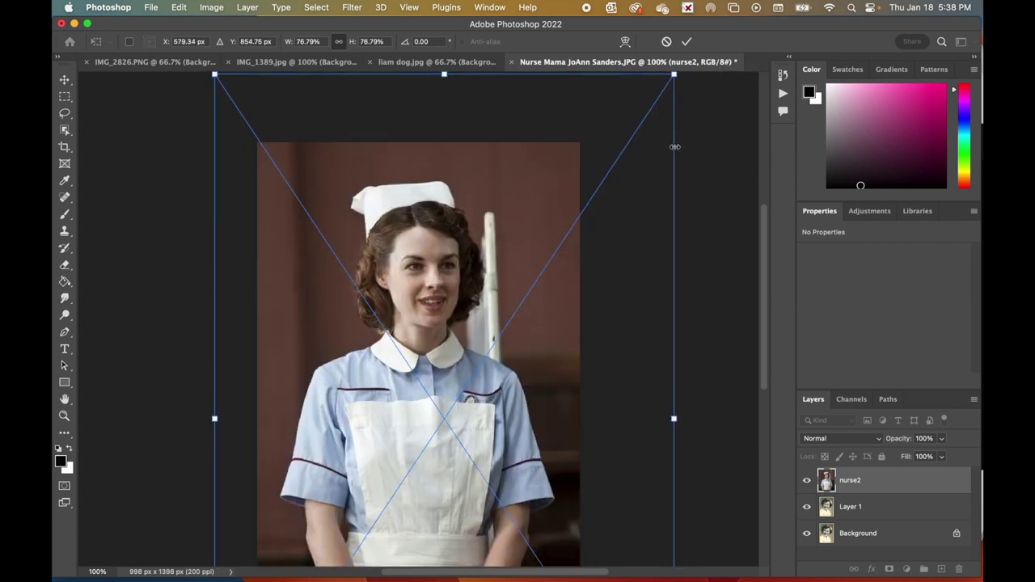
click(686, 41)
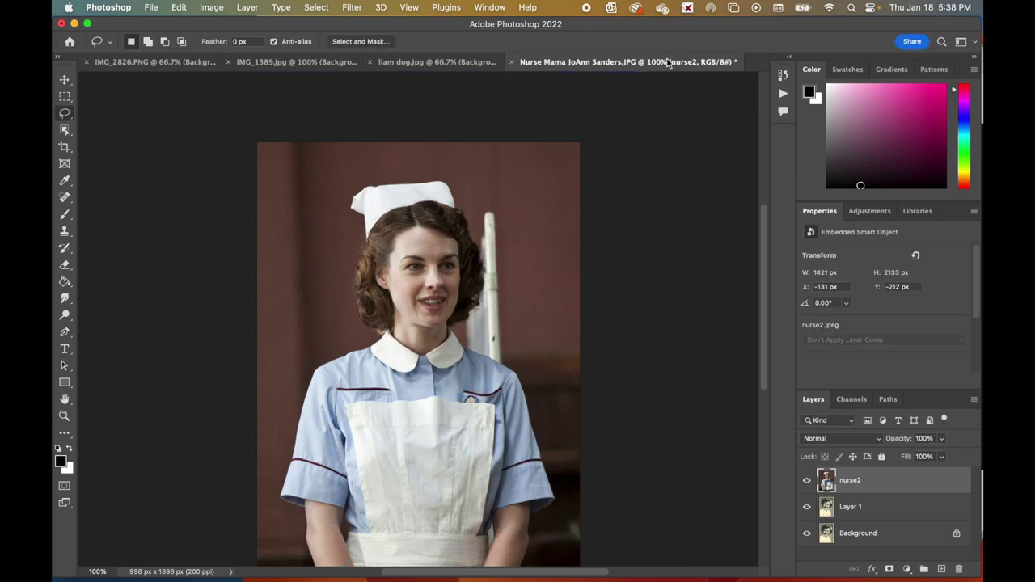
Rasterize the nurse2 layer and delete the rectangular area from just below the collar down to the canvas's lower edge.
click(64, 97)
drag(214, 368, 658, 495)
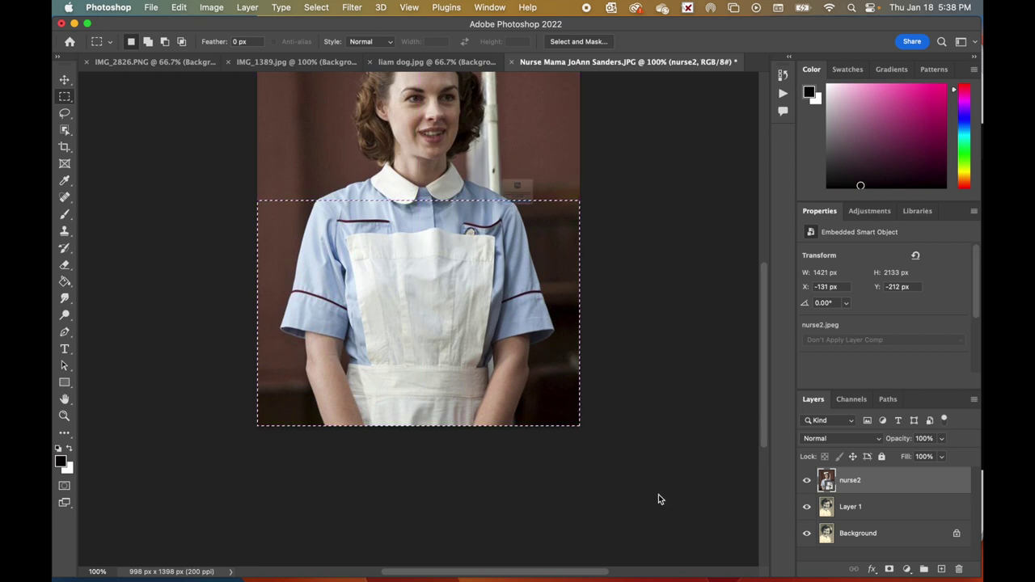
key(BackSpace)
click(565, 241)
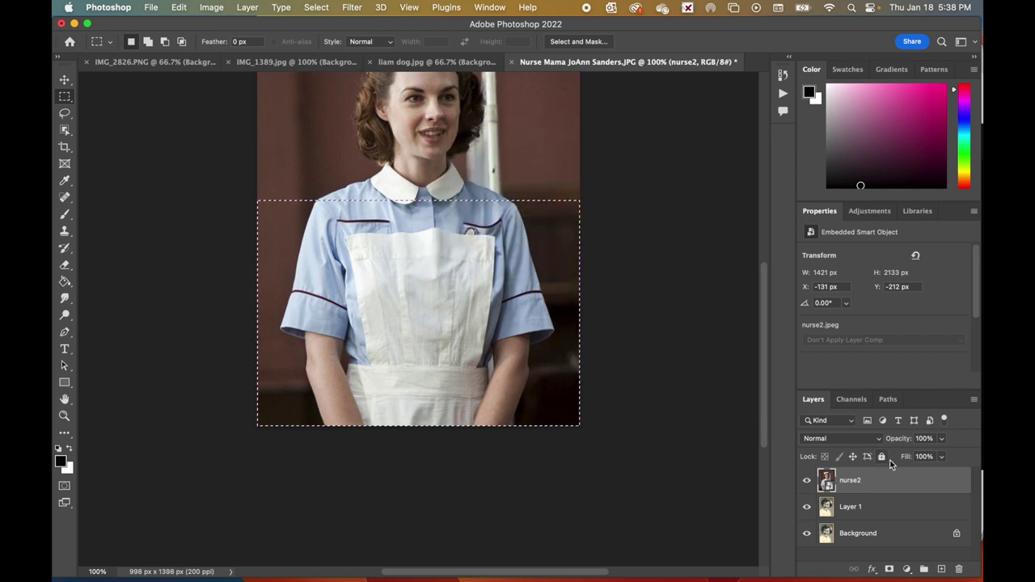
right_click(915, 489)
scroll(840, 522, down, 10)
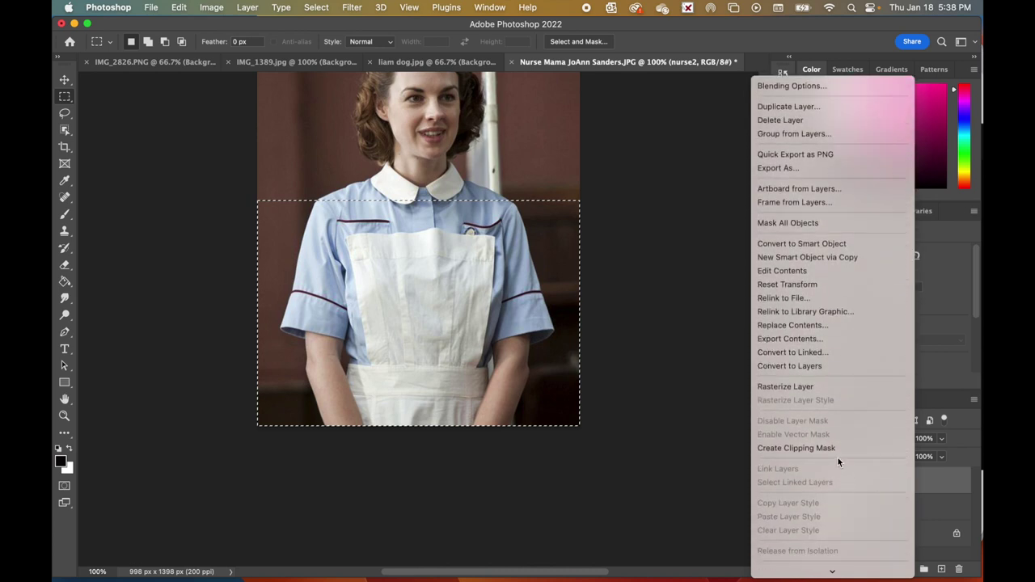
click(832, 386)
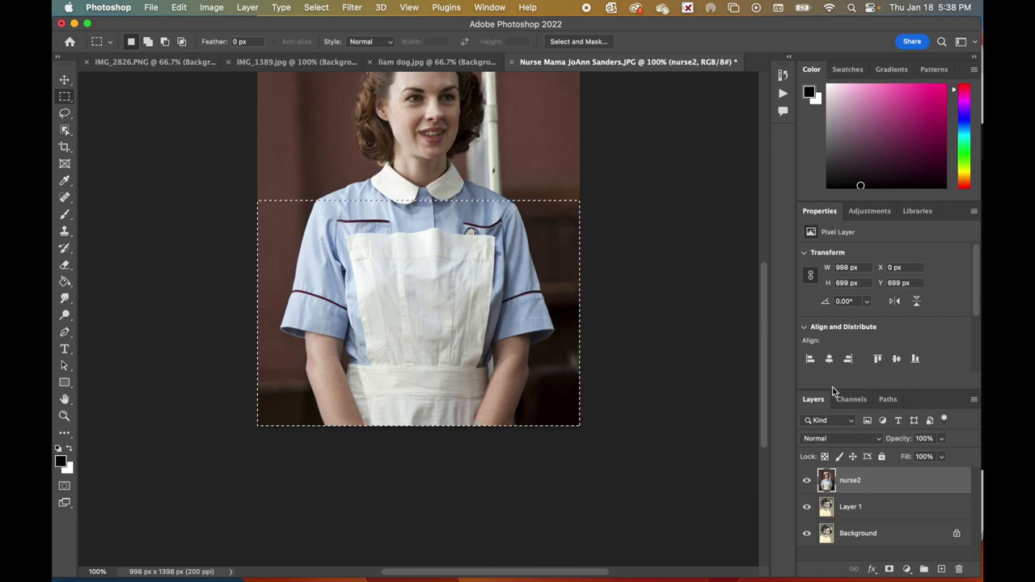
key(Delete)
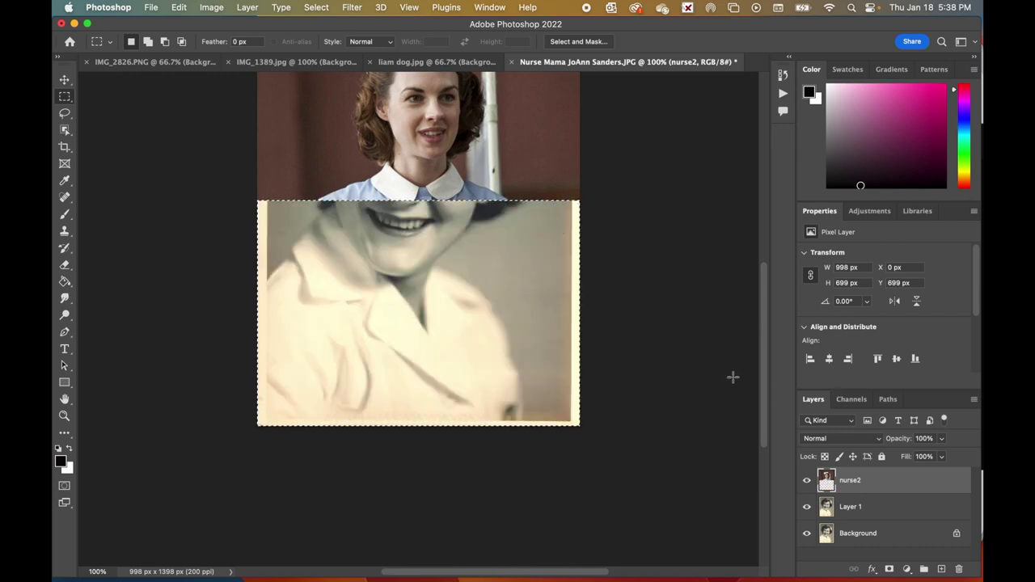
Delete the nurse2 photo's strips on both sides of the head and above the cap, deselect, and shift the remaining piece slightly upward.
scroll(693, 339, up, 5)
drag(469, 176, 594, 455)
key(Delete)
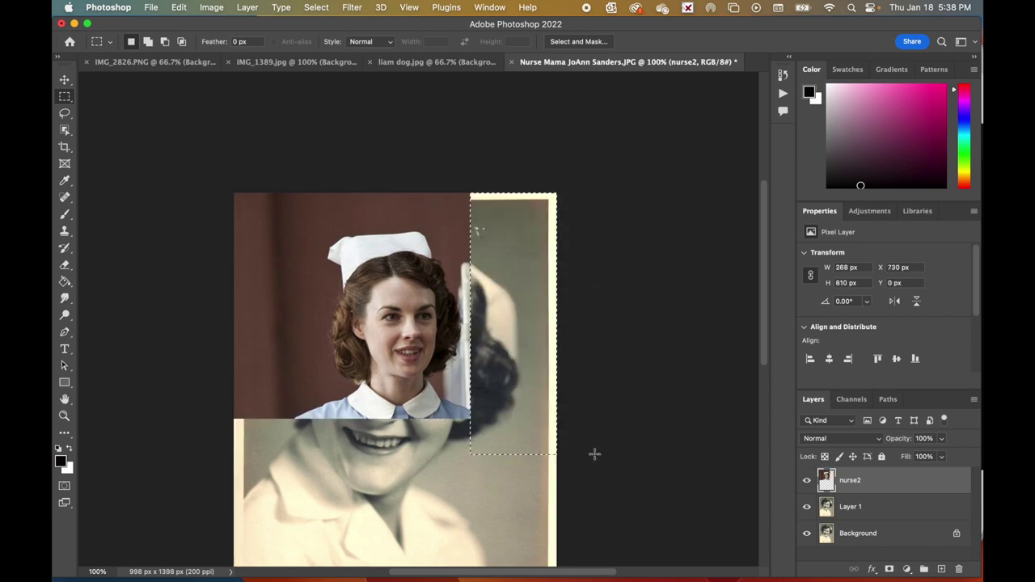
drag(234, 192, 314, 475)
key(Delete)
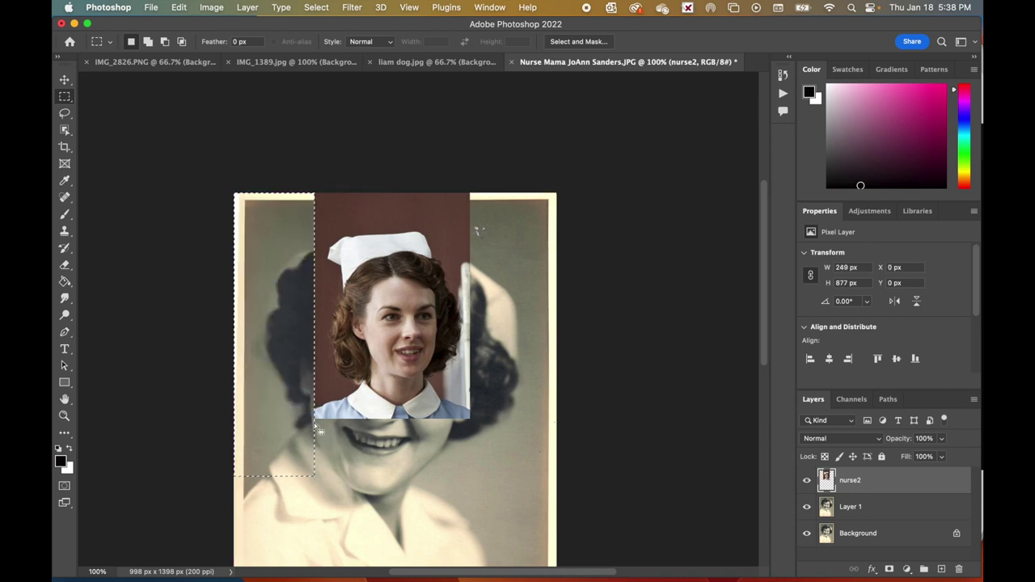
drag(286, 193, 537, 220)
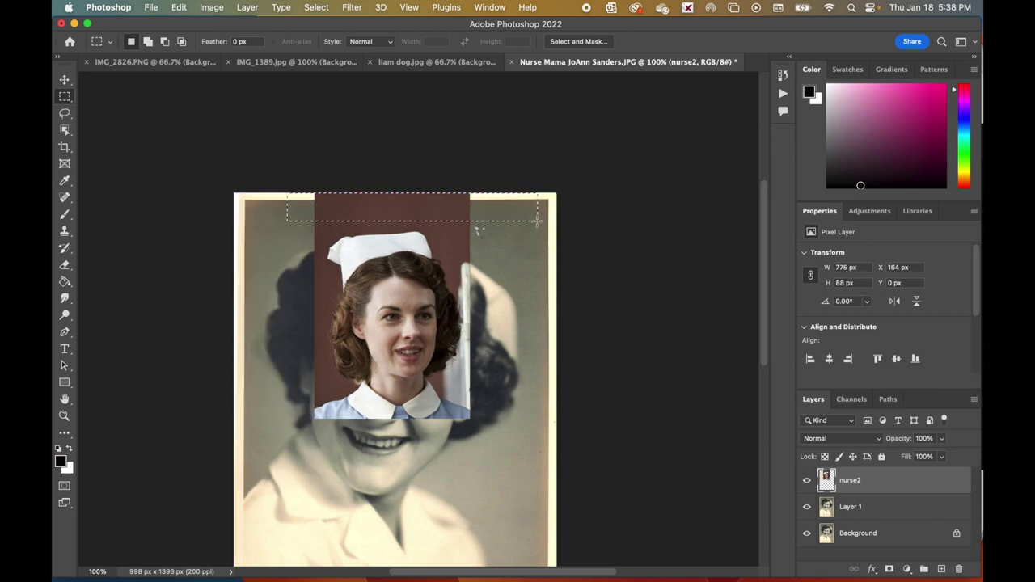
key(Delete)
key(super+d)
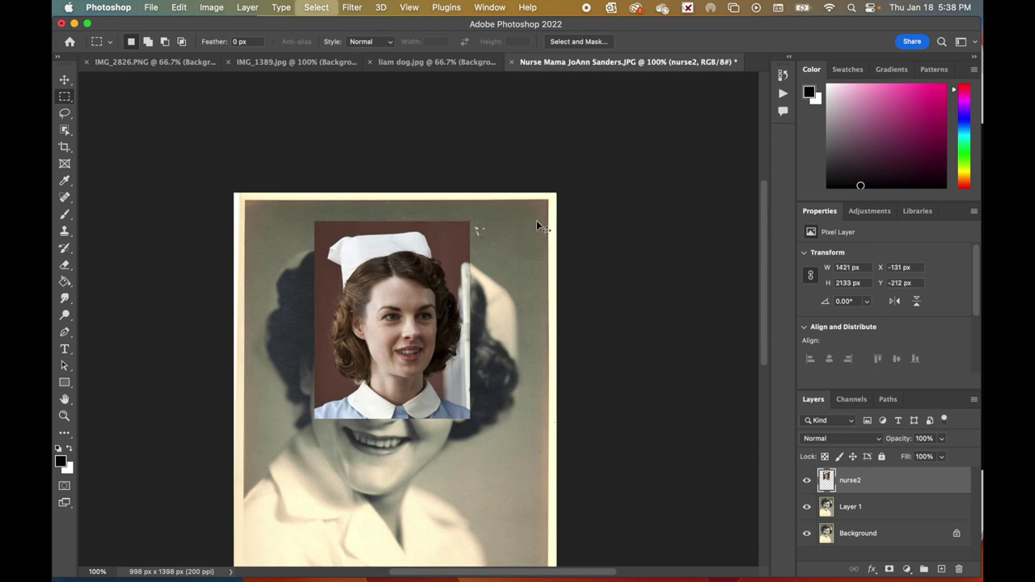
click(65, 79)
mouse_move(391, 315)
mouse_down()
mouse_move(343, 308)
mouse_move(429, 307)
mouse_move(392, 306)
mouse_up()
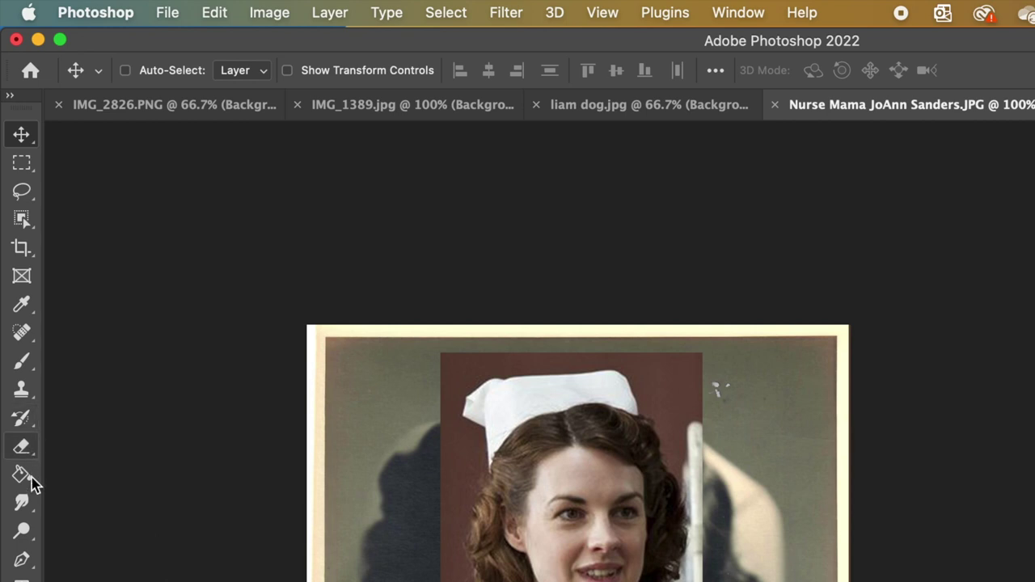
click(26, 541)
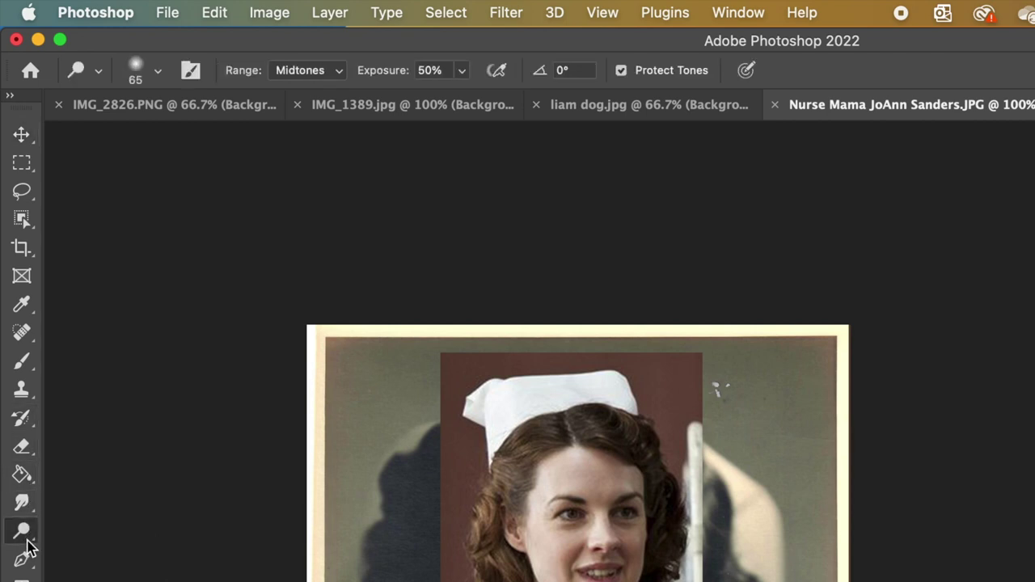
click(29, 508)
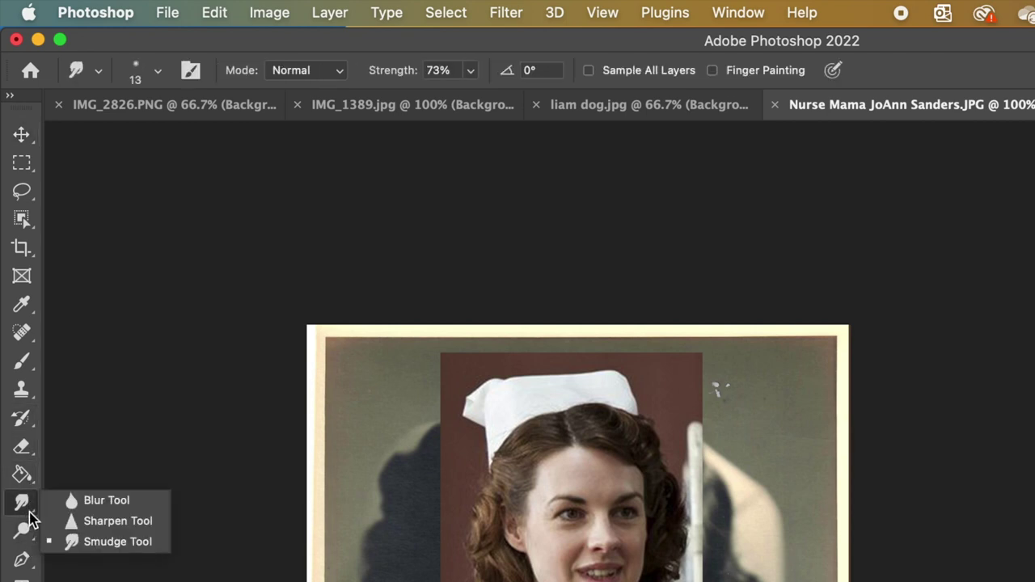
click(31, 483)
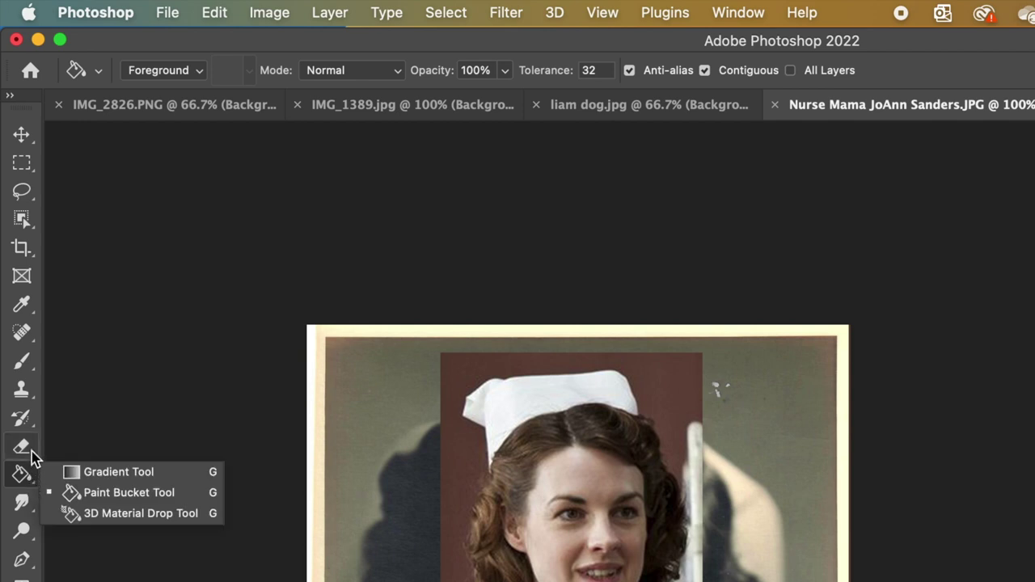
click(35, 421)
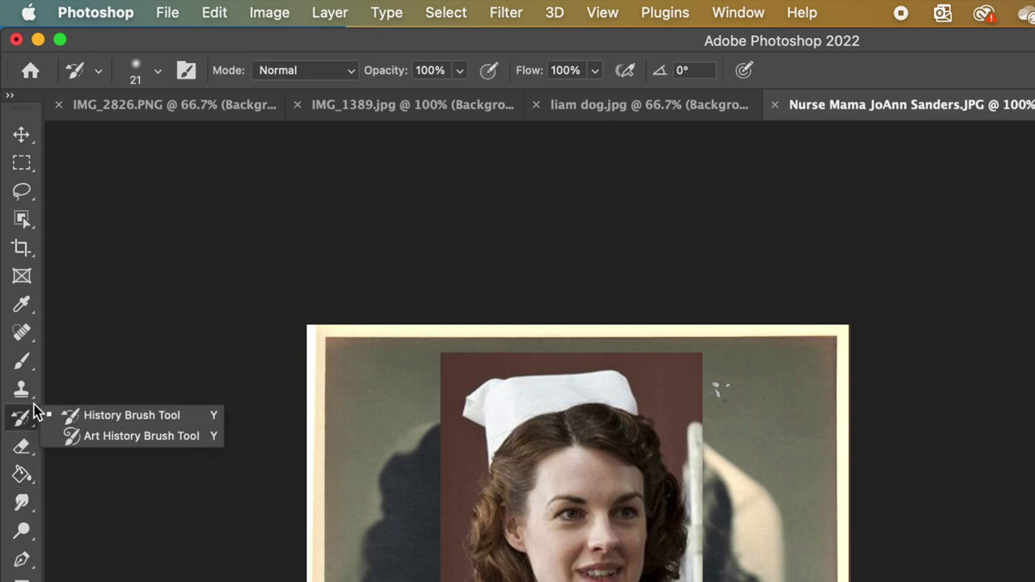
click(31, 397)
click(24, 362)
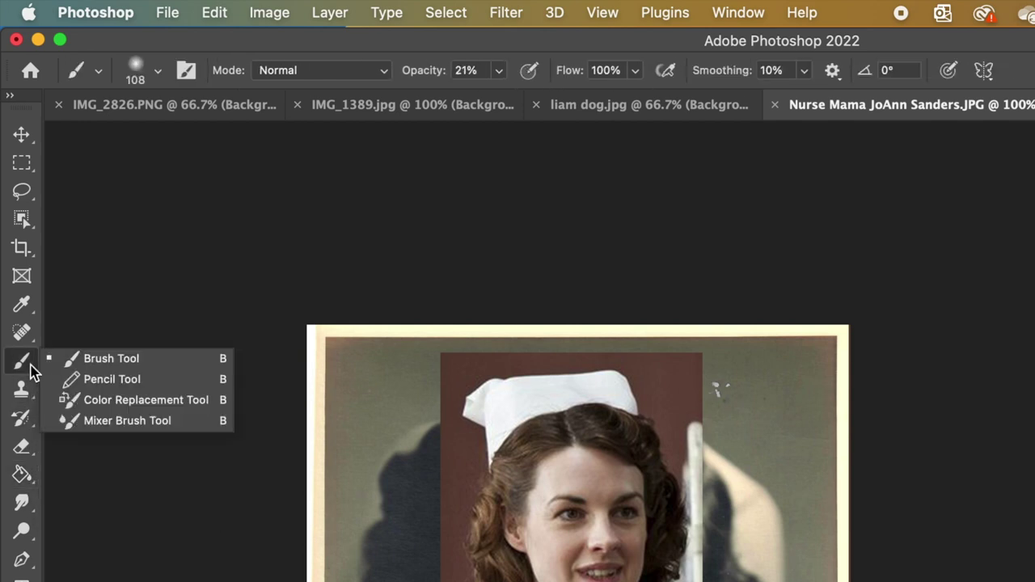
Set the Eyedropper to 5 by 5 Average with all layers sampled, and pick the light skin tone from the nurse's forehead.
click(29, 309)
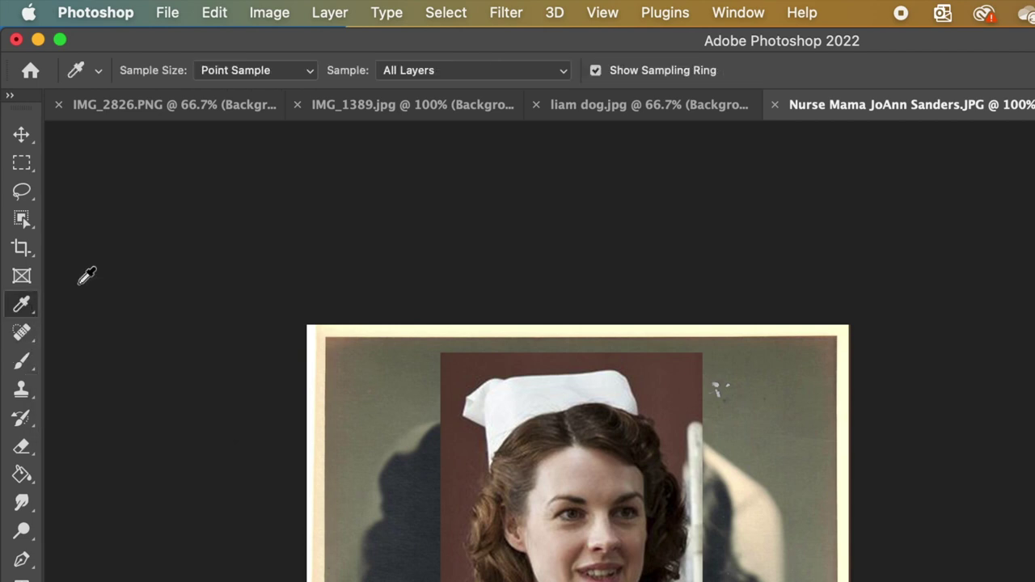
click(282, 72)
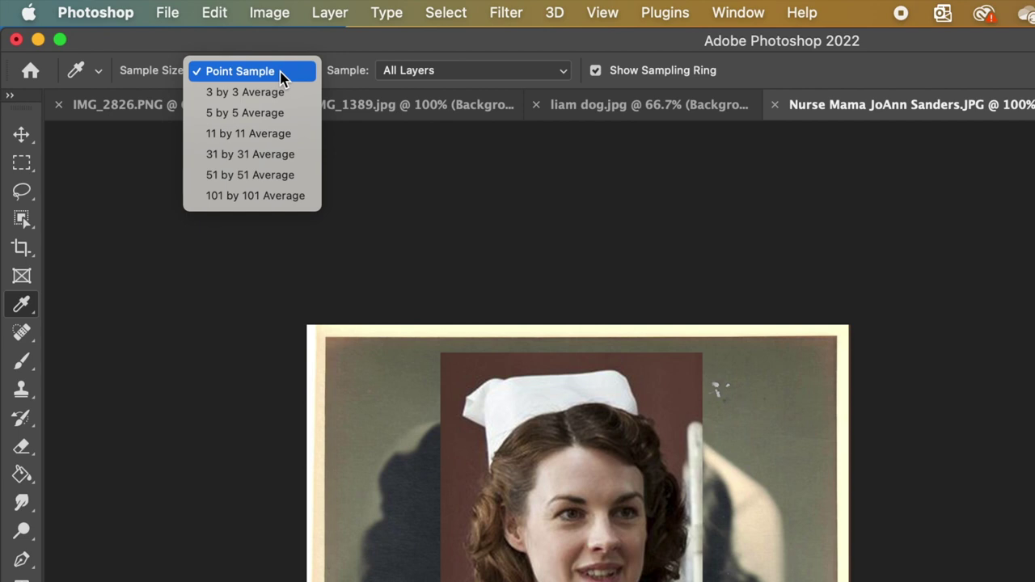
click(292, 121)
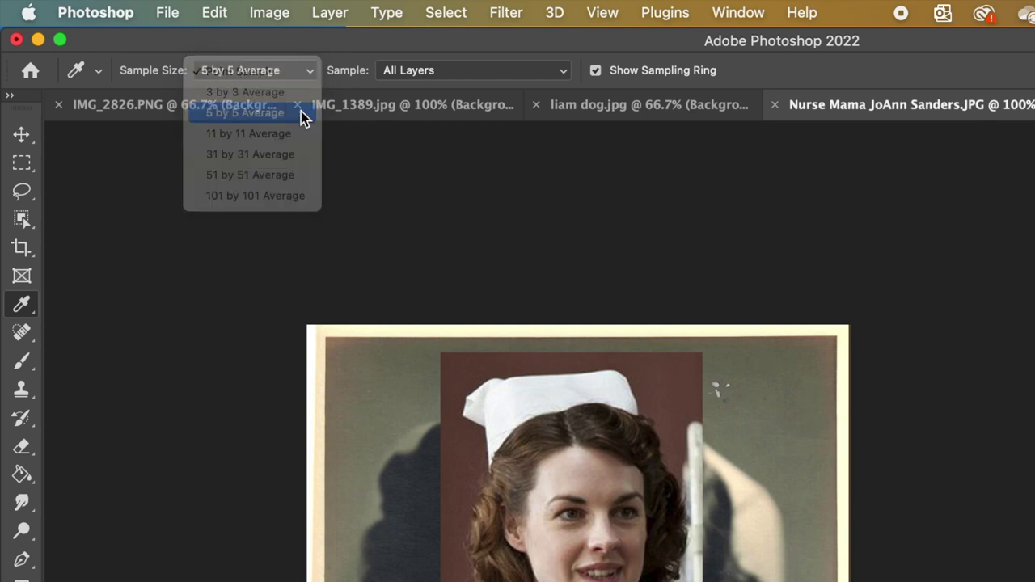
click(414, 75)
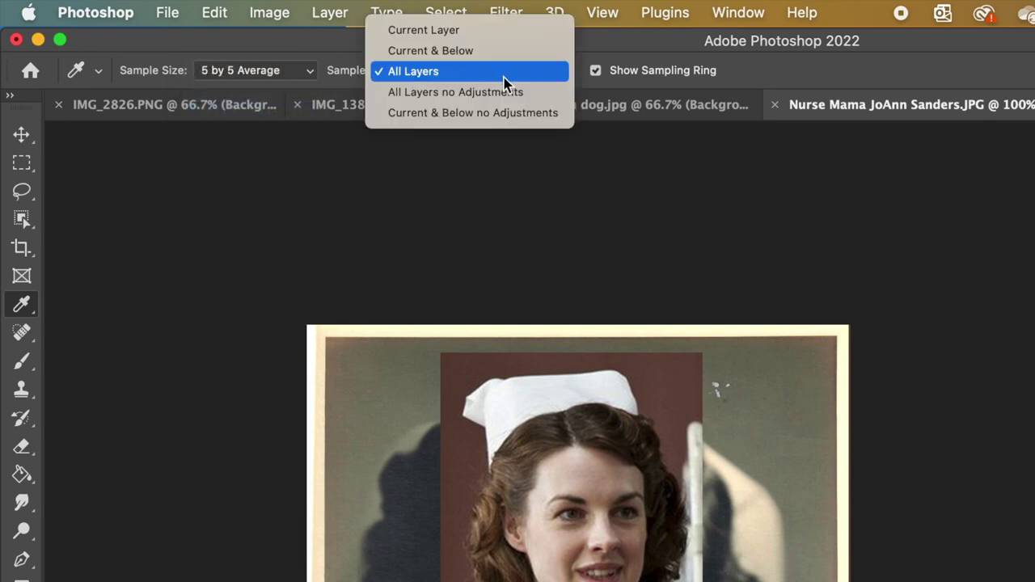
click(483, 80)
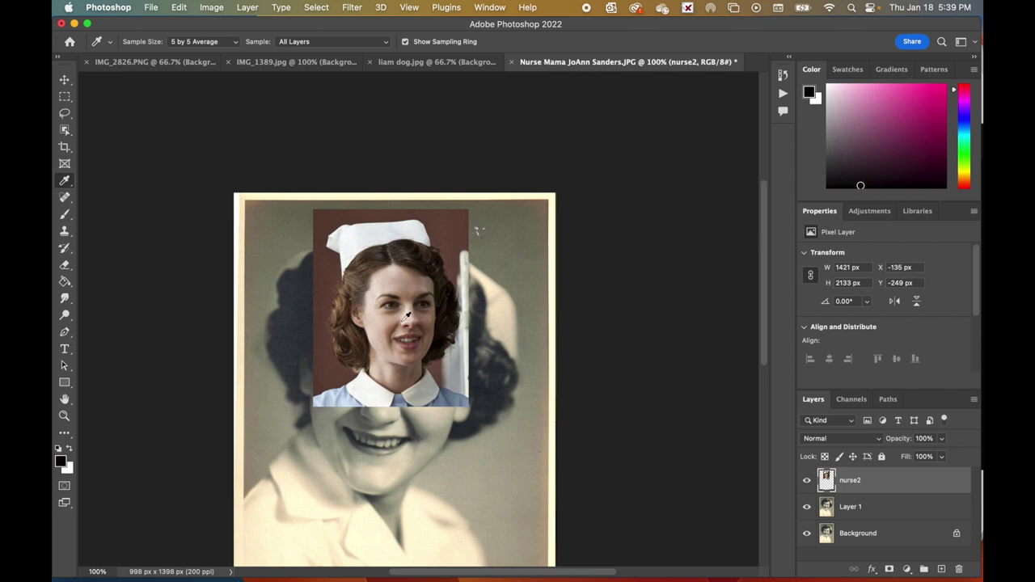
key(super+plus)
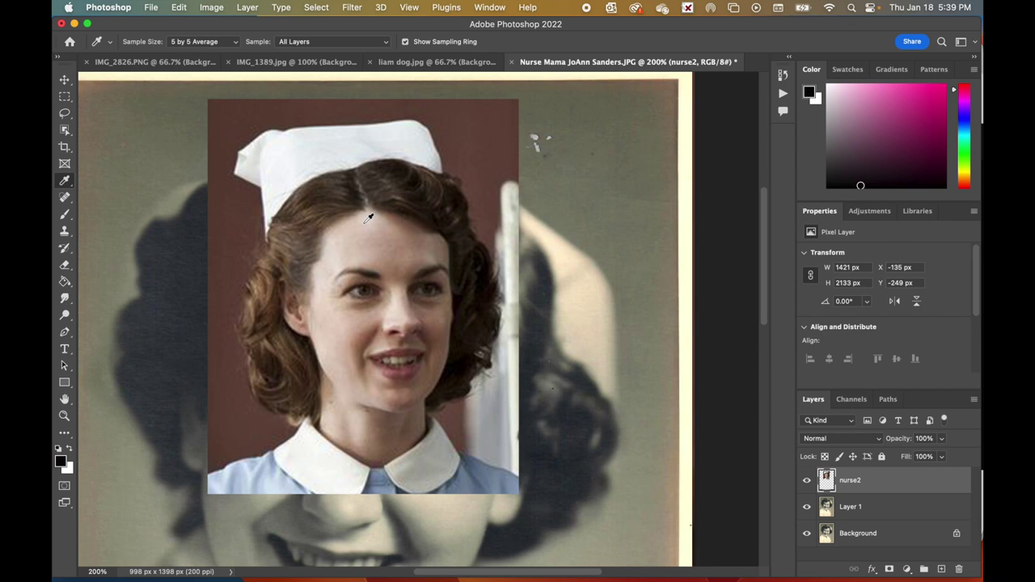
click(336, 245)
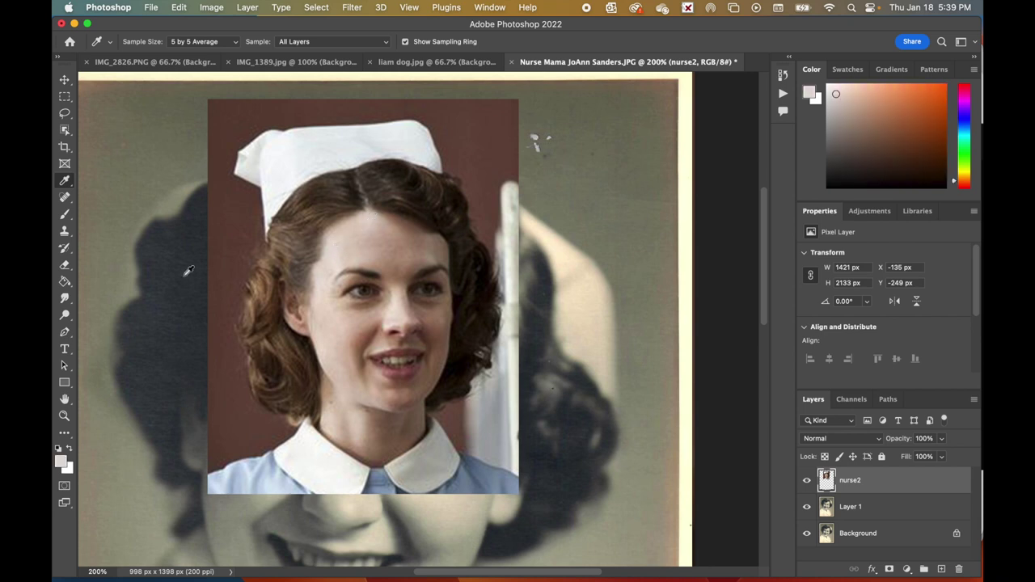
Choose the Hard Round brush, test a stroke on the backdrop beside the nurse photo, and undo the stroke.
click(64, 215)
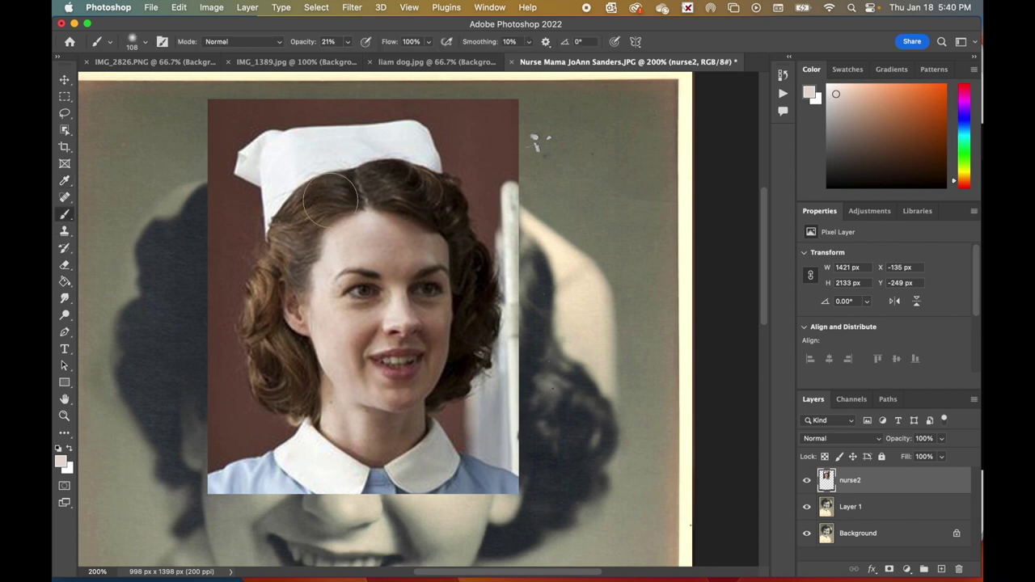
click(146, 42)
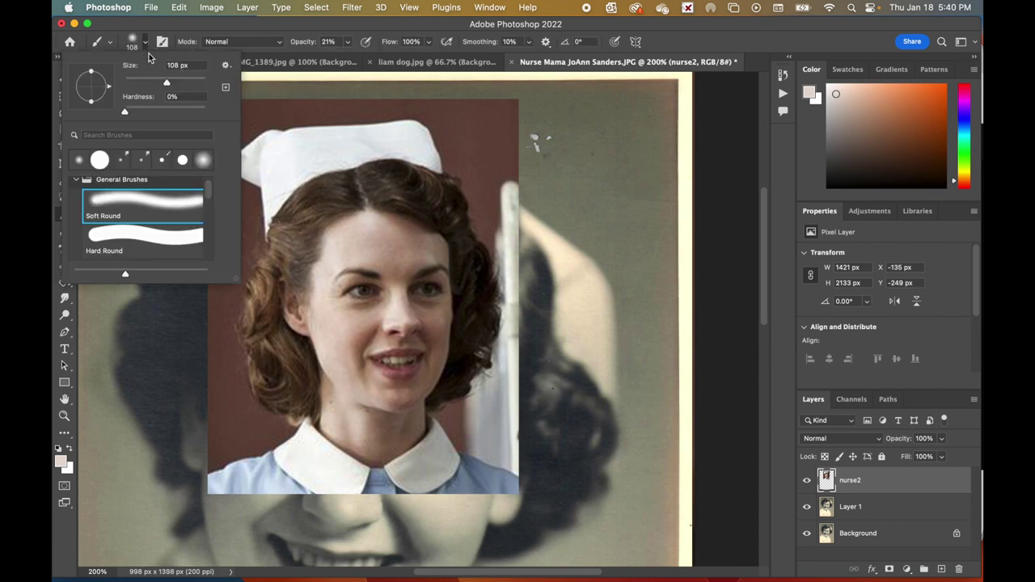
click(152, 246)
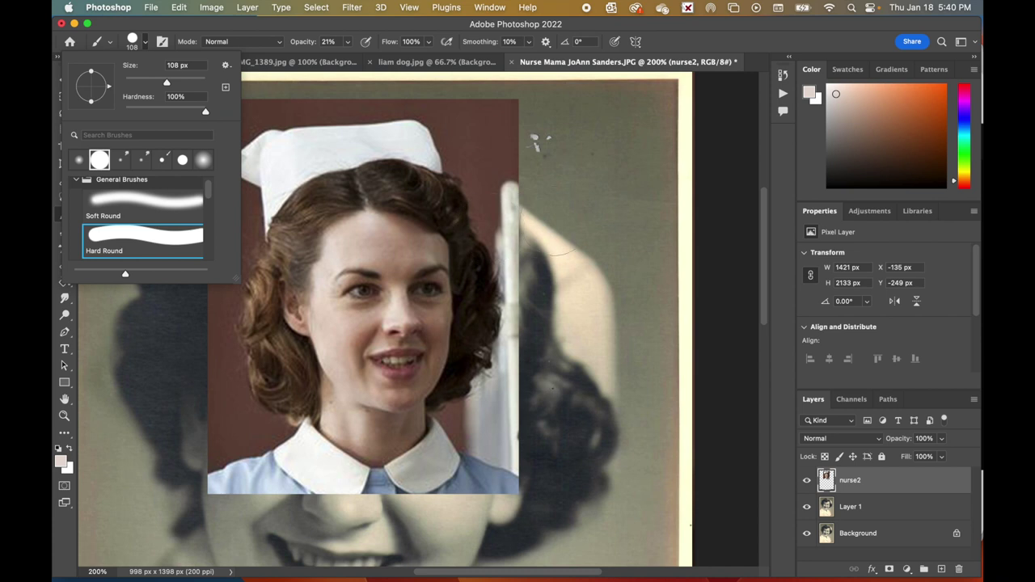
drag(613, 224, 656, 225)
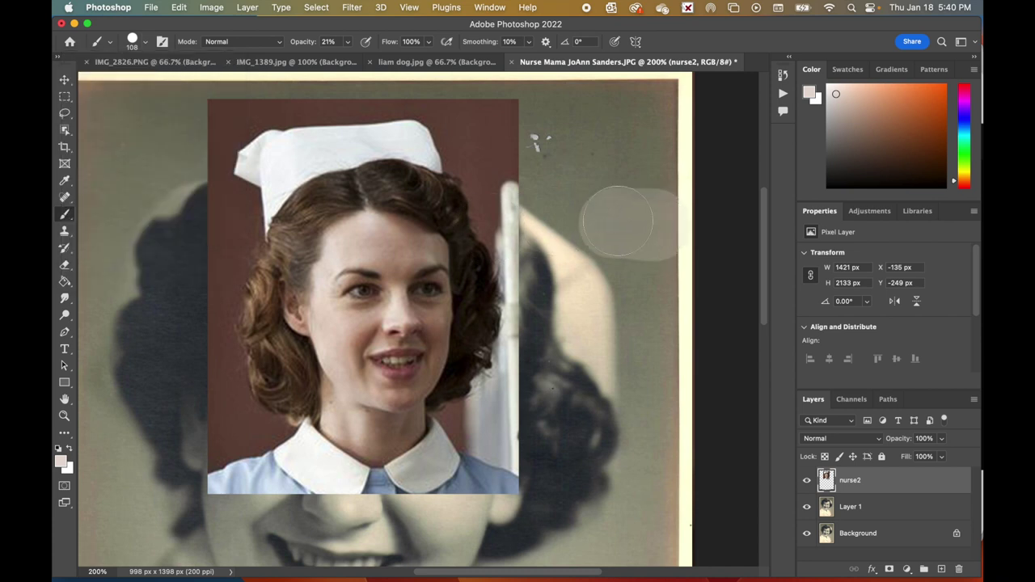
key(super+z)
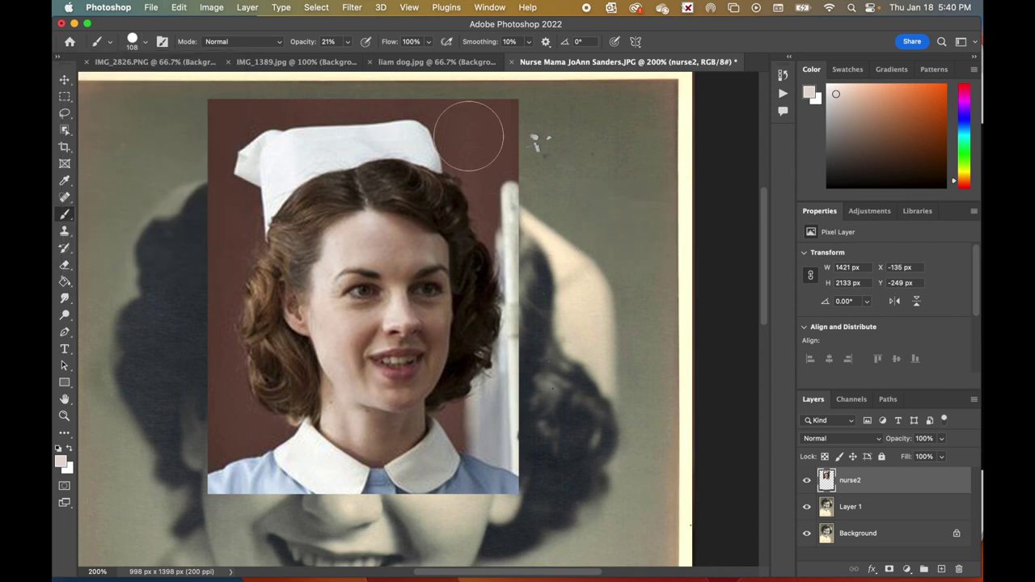
Set the brush opacity to 100% and paint a skin-tone swatch on the backdrop to the right of the nurse photo.
click(349, 43)
drag(347, 58, 457, 66)
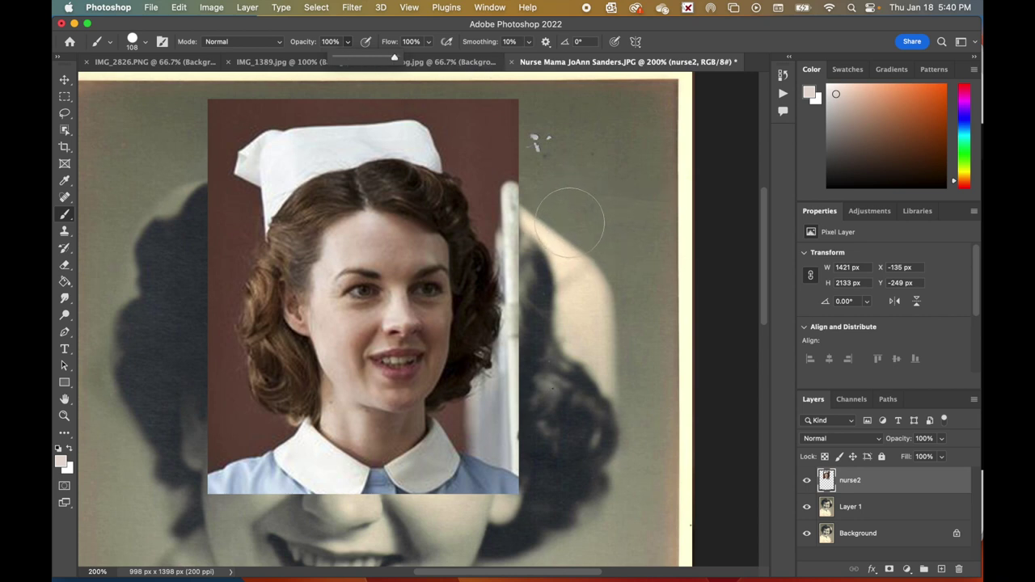
drag(570, 221, 628, 224)
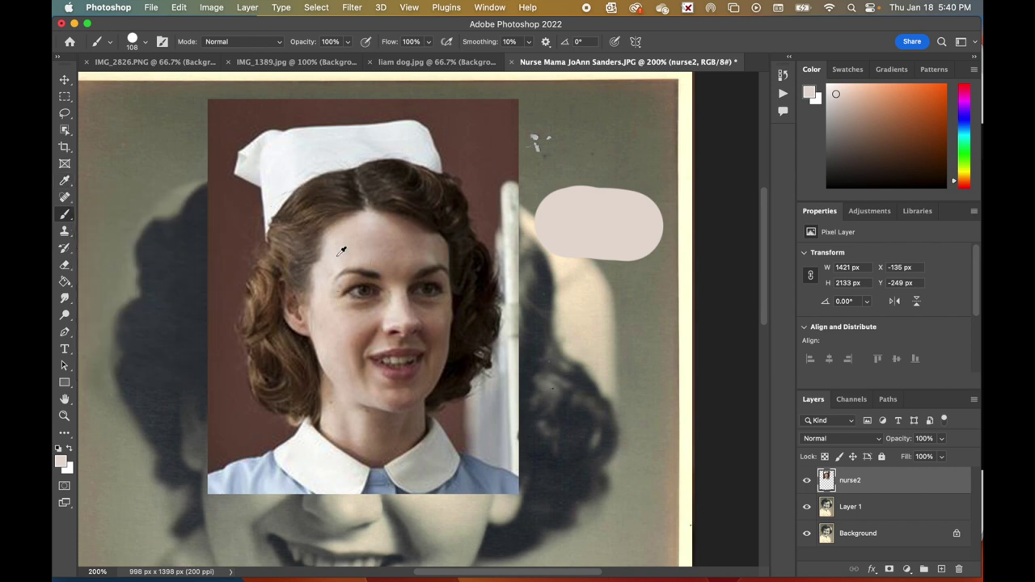
Sample a dark brown and a medium brown from the nurse photo and paint a swatch of each below the light skin-tone swatch.
alt+click(429, 332)
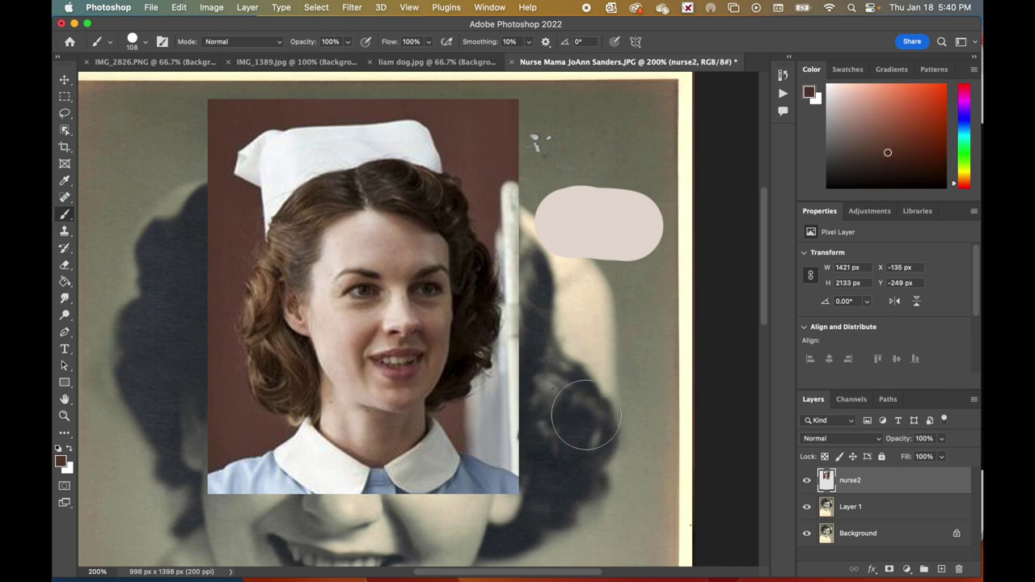
drag(577, 414, 658, 416)
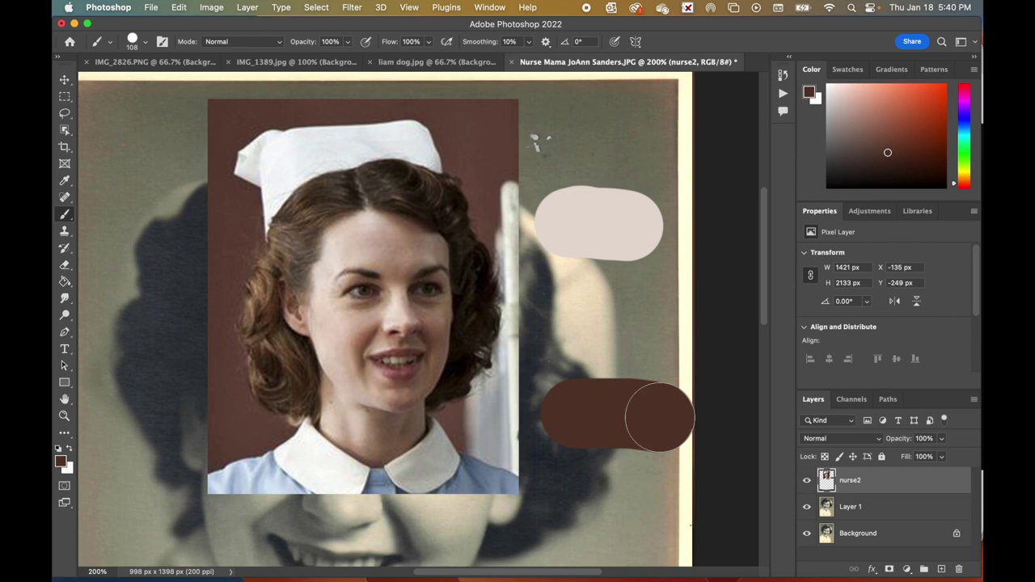
alt+click(437, 323)
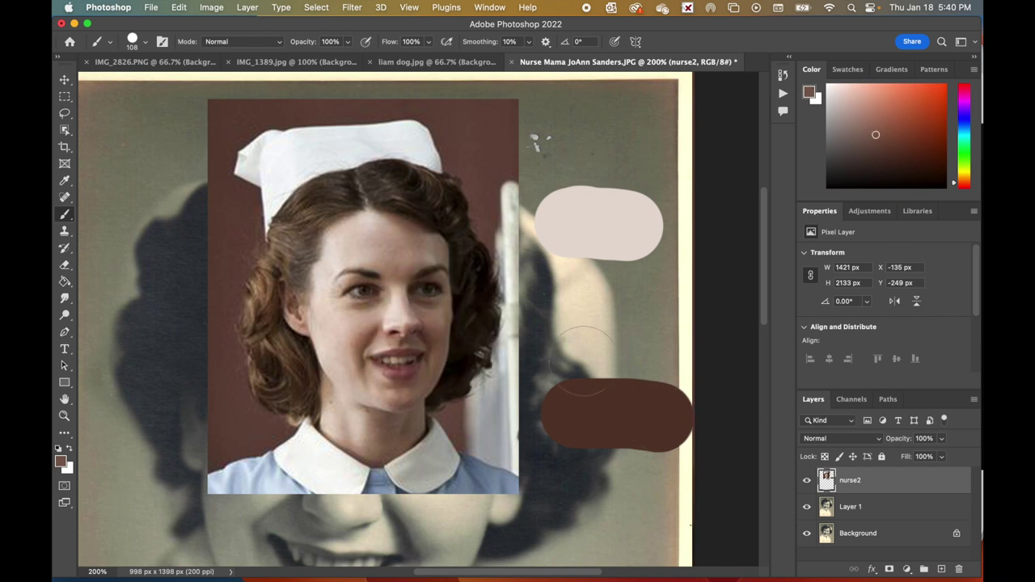
drag(573, 353, 680, 353)
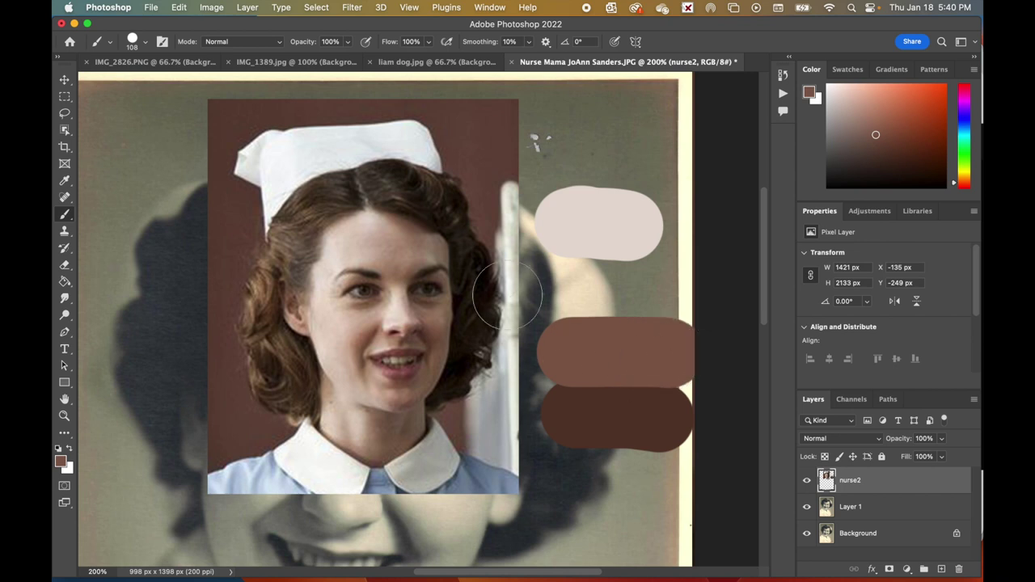
alt+click(409, 212)
mouse_move(576, 285)
mouse_down()
mouse_move(546, 283)
mouse_move(633, 285)
mouse_up()
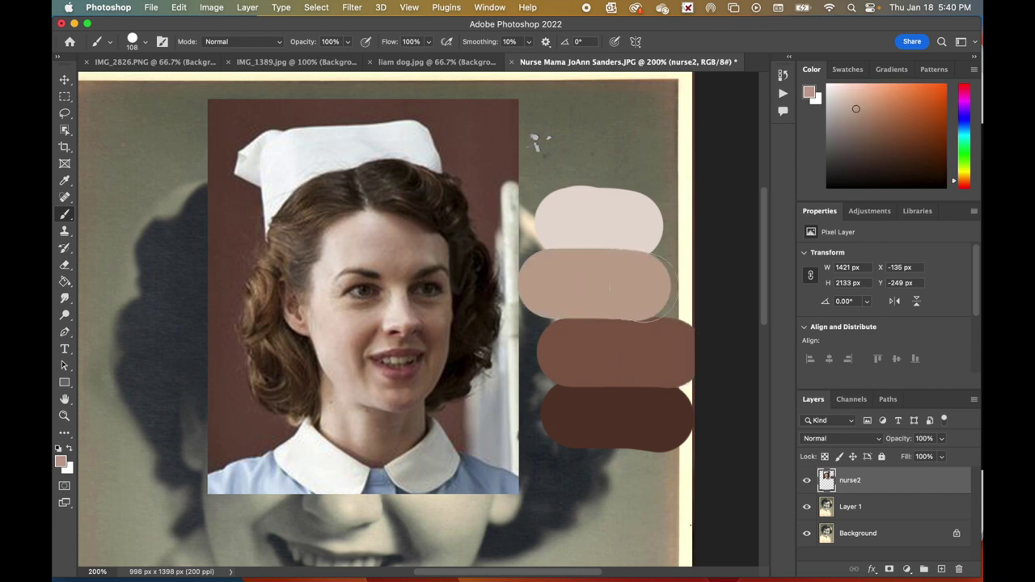
key(super+z)
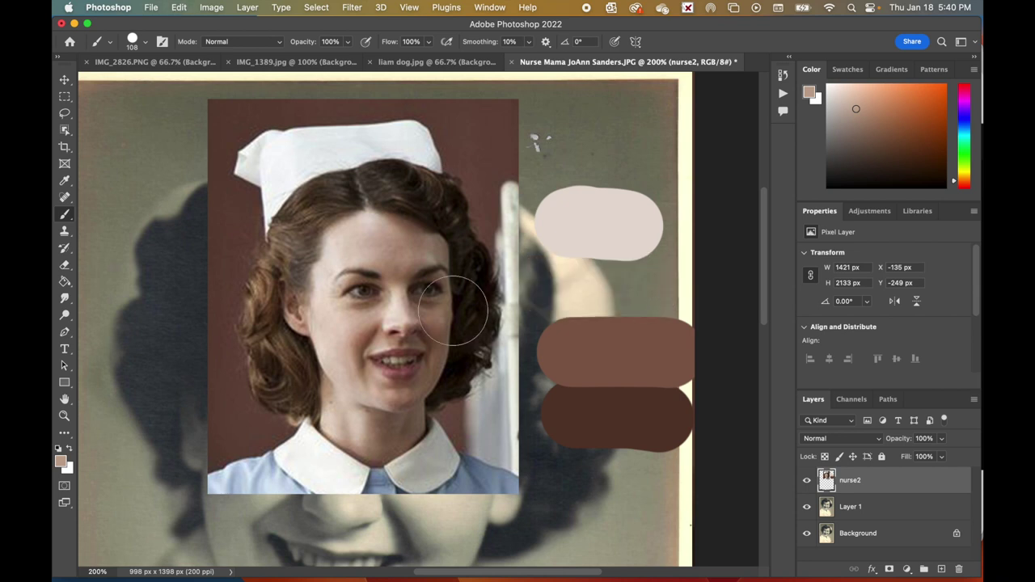
Sample a light peach skin tone from the nurse's cheek and paint it as a swatch between the lightest and medium brown ones.
alt+click(328, 322)
drag(566, 286, 655, 286)
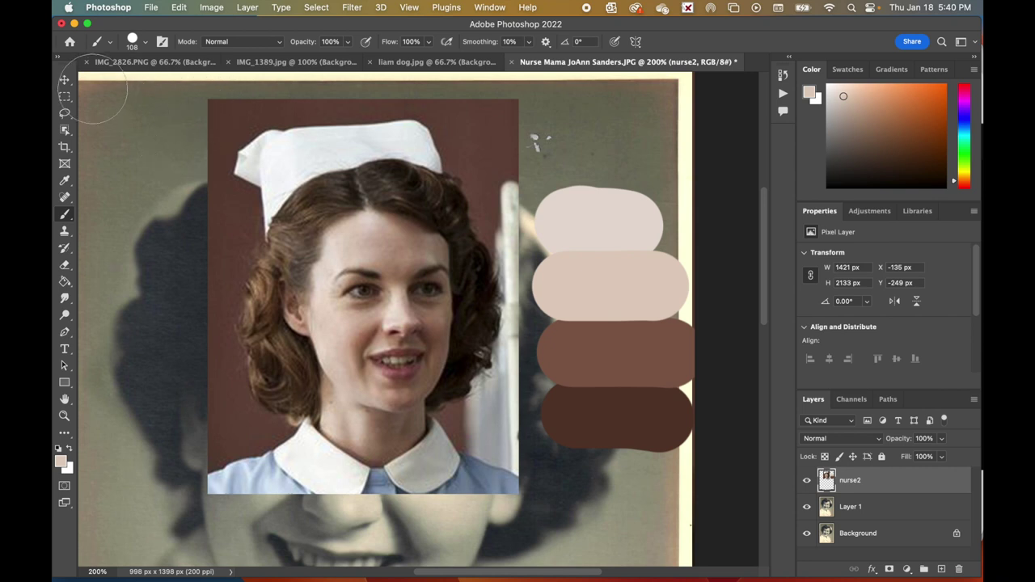
Select a rectangular block across all four painted swatches and copy it onto a new layer.
click(65, 97)
drag(557, 213, 643, 434)
key(super+c)
key(super+v)
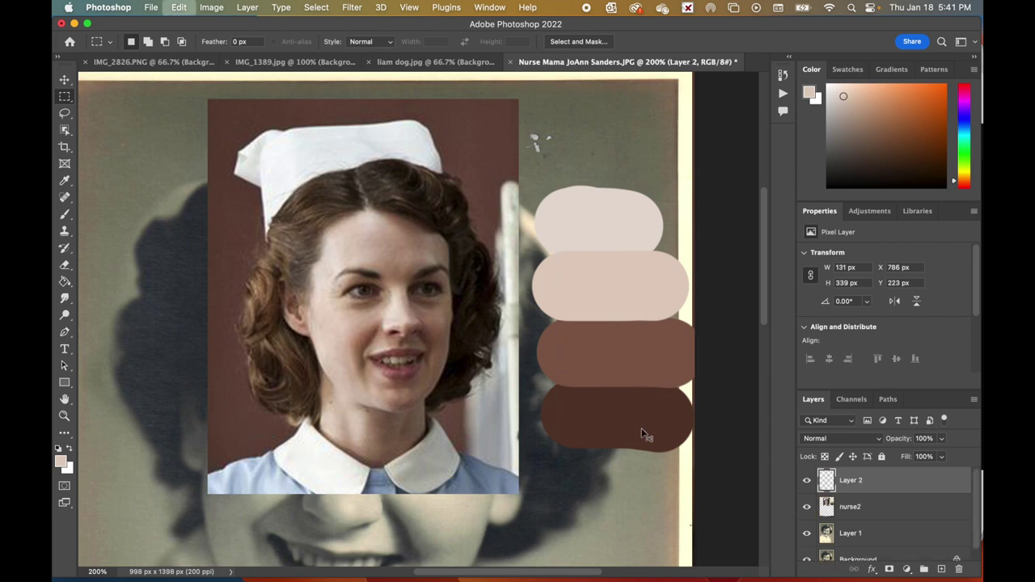
Hide the nurse2 layer and move the copied swatch block to the upper-left corner of the old portrait.
click(806, 507)
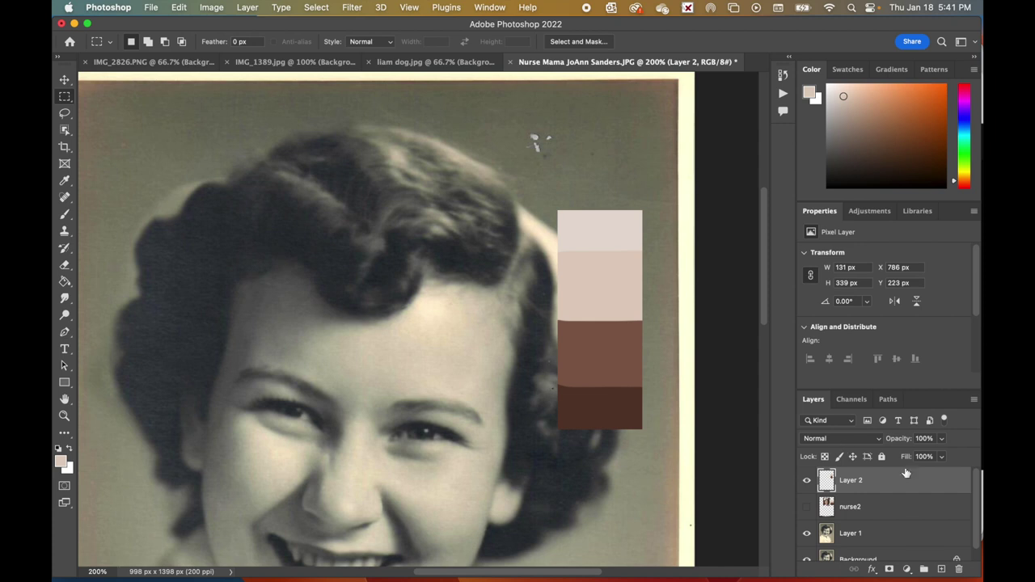
click(65, 80)
drag(588, 353, 116, 237)
scroll(234, 354, down, 1)
scroll(241, 356, down, 2)
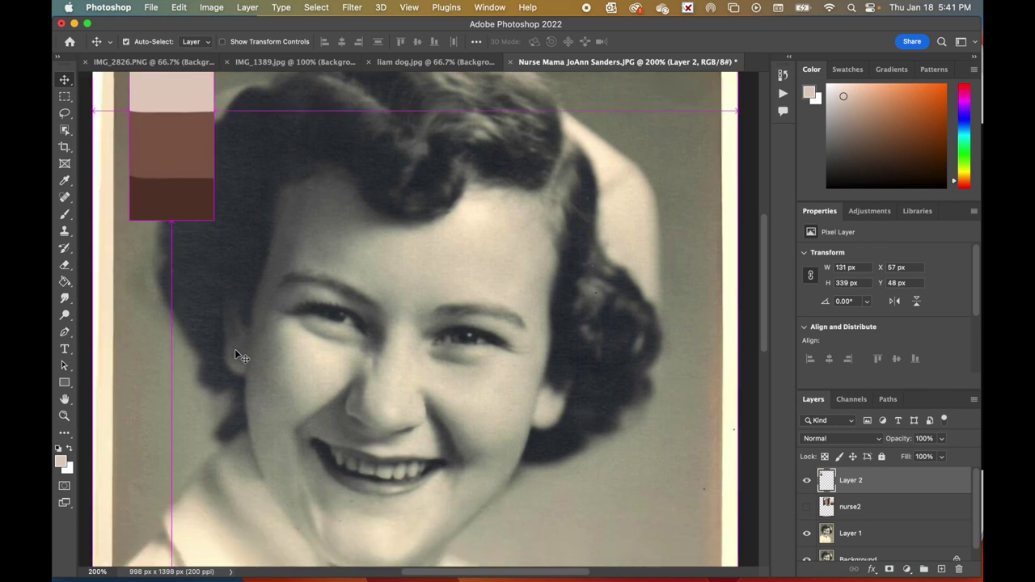
key(super+minus)
scroll(426, 360, down, 2)
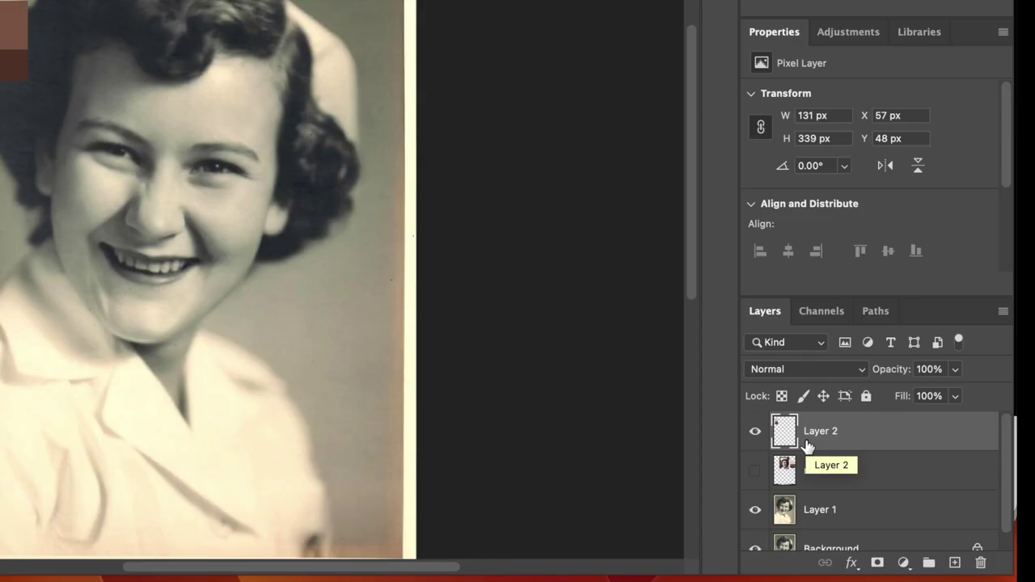
Add a Gradient Map adjustment layer directly above Layer 1.
scroll(870, 499, down, 1)
click(833, 494)
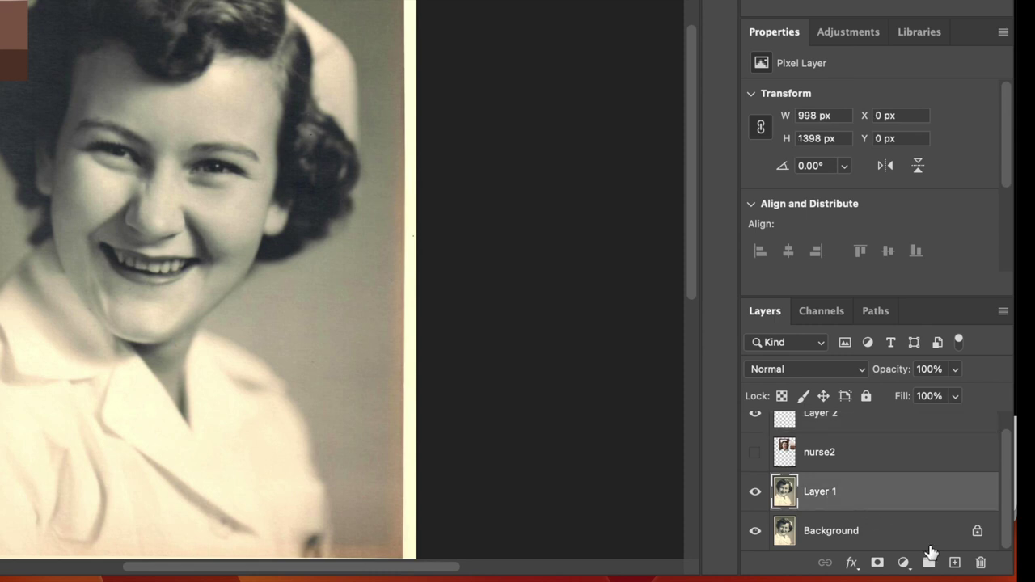
click(902, 564)
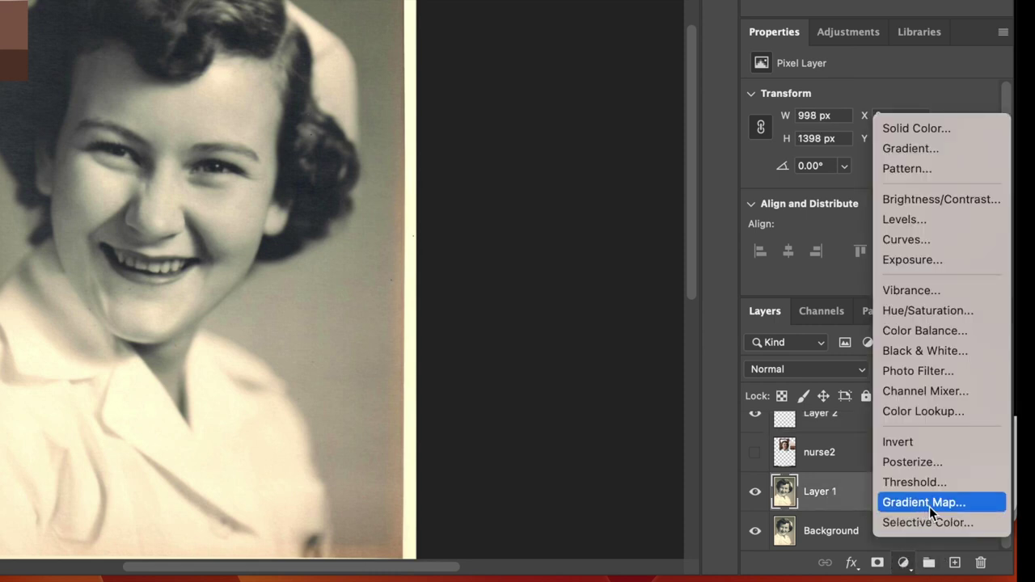
click(980, 505)
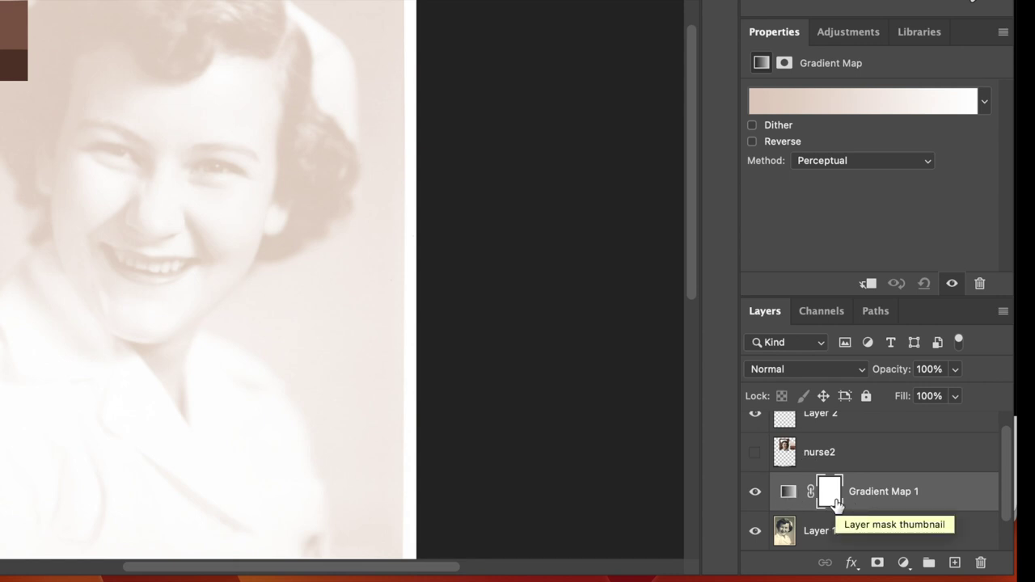
Edit the map's gradient, coloring its dark end stop from the darkest brown swatch and its light end stop from the lightest swatch.
click(789, 497)
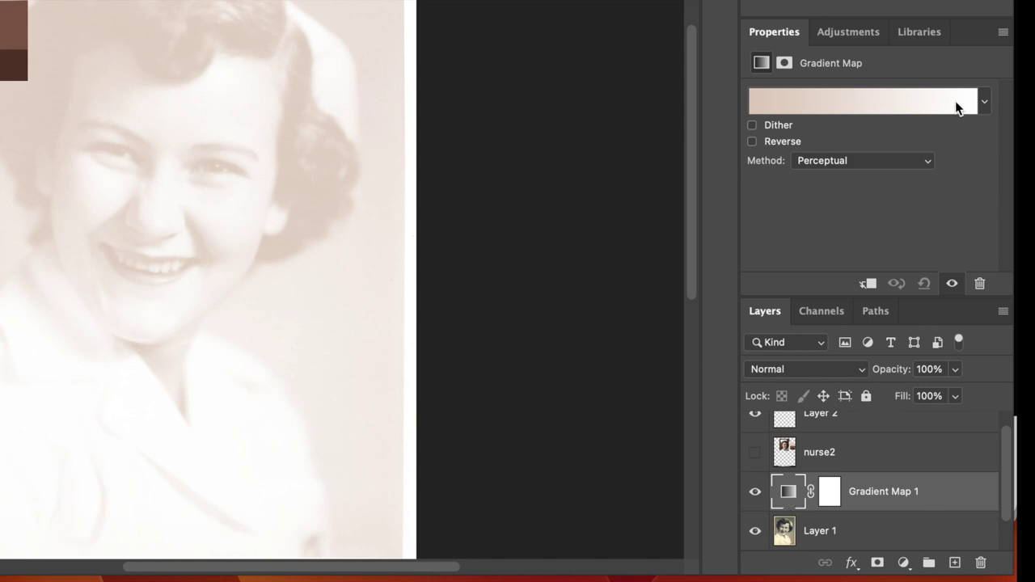
click(861, 35)
click(768, 33)
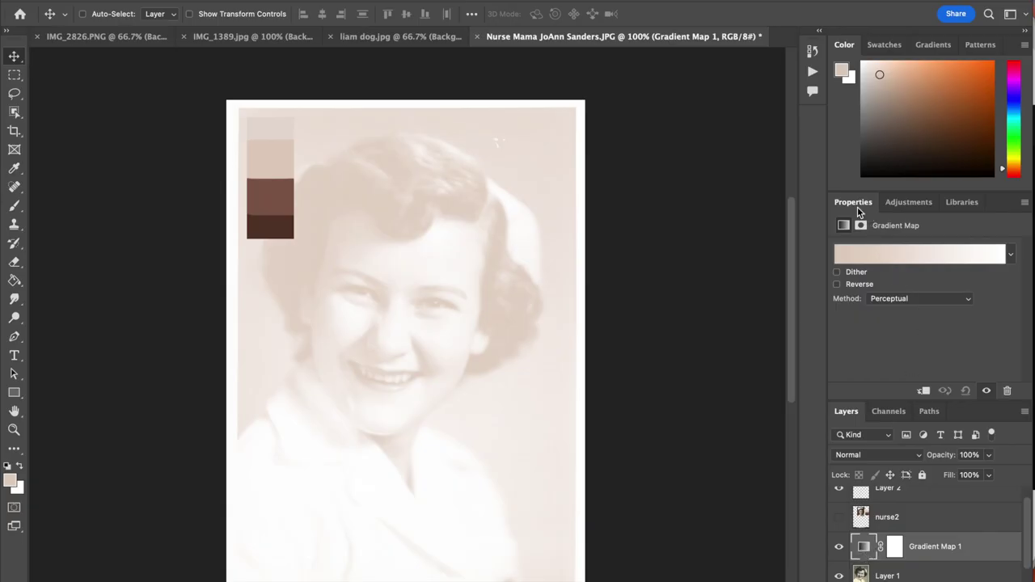
click(878, 262)
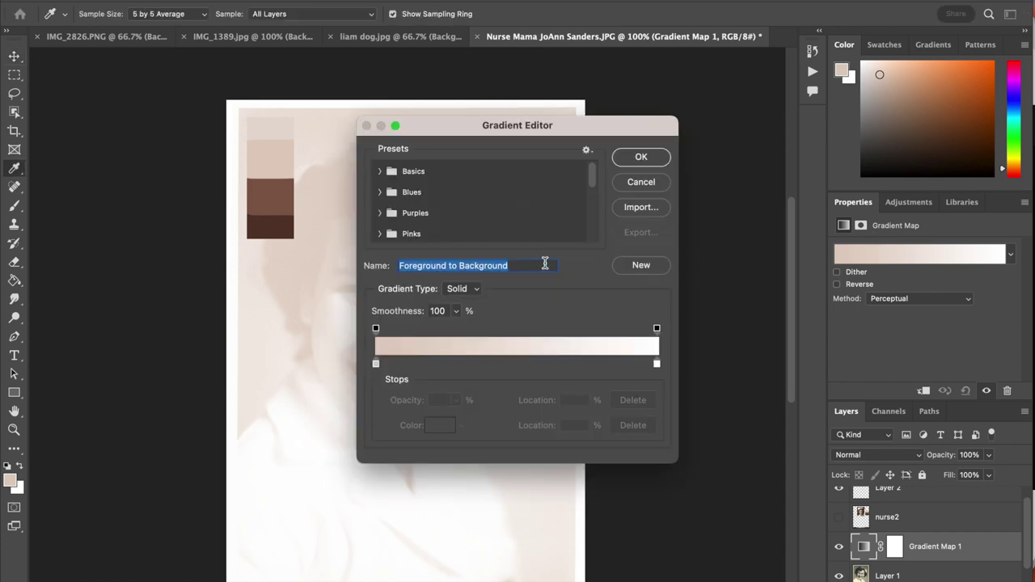
drag(565, 118, 736, 110)
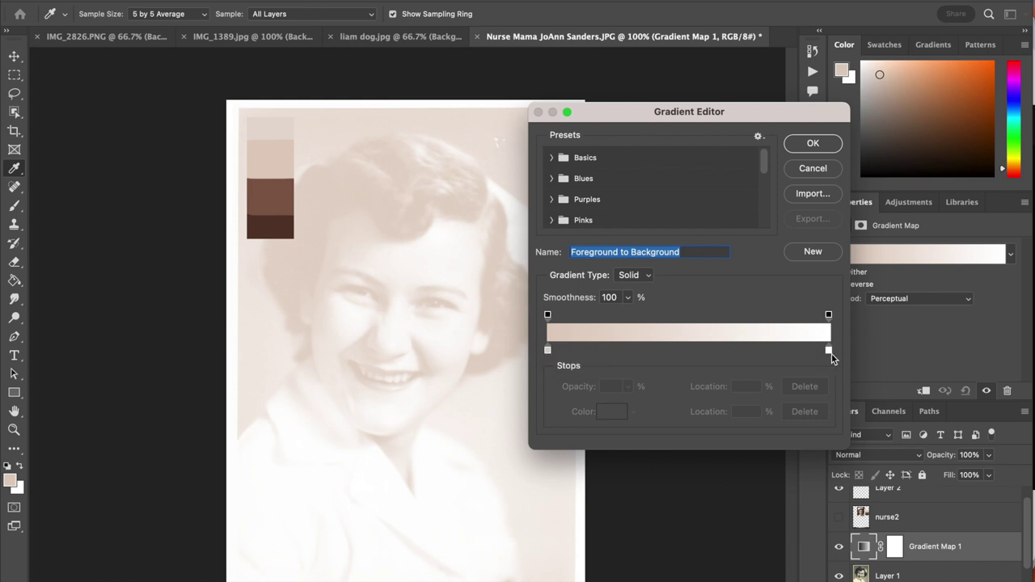
click(548, 351)
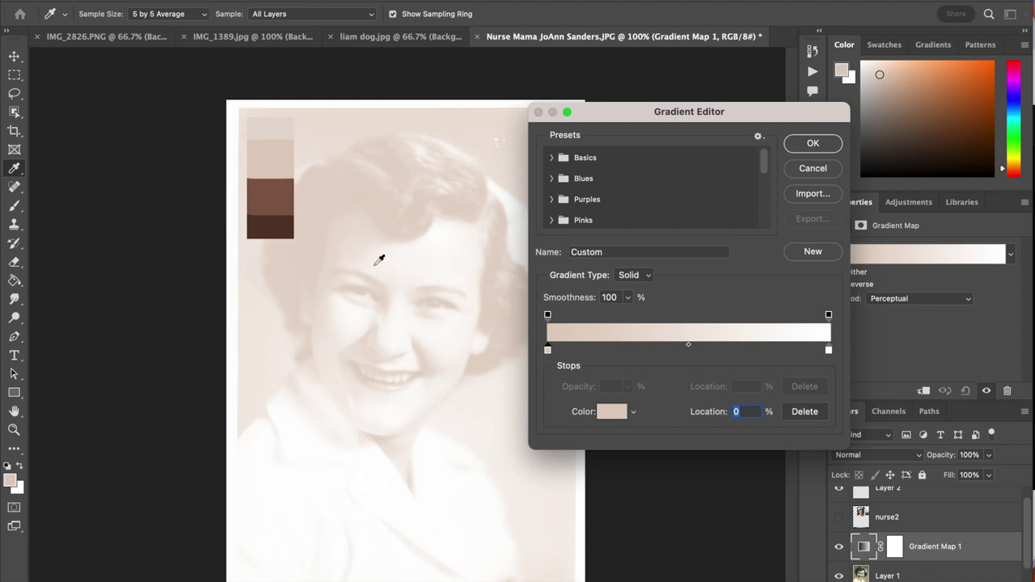
click(286, 225)
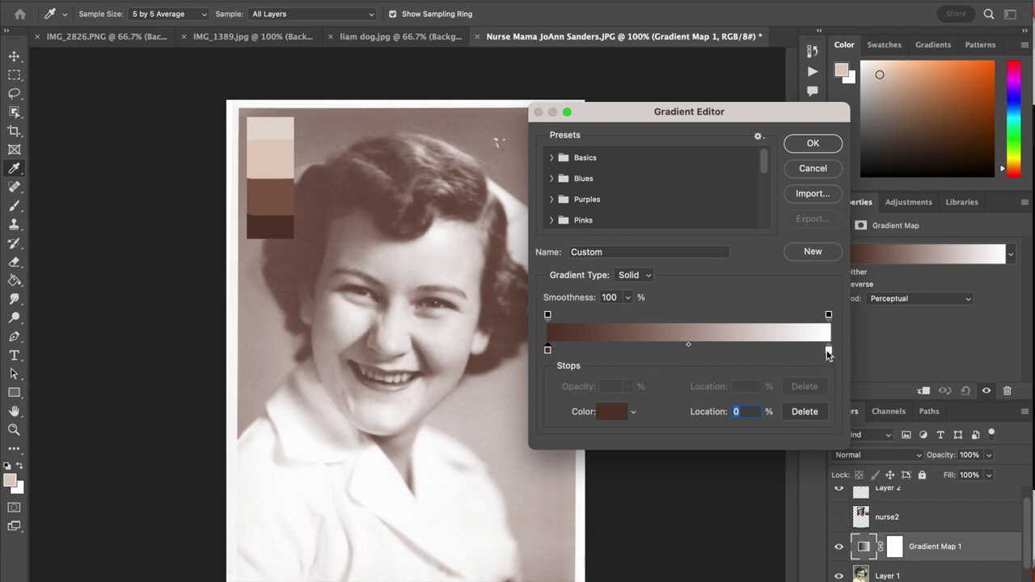
click(828, 350)
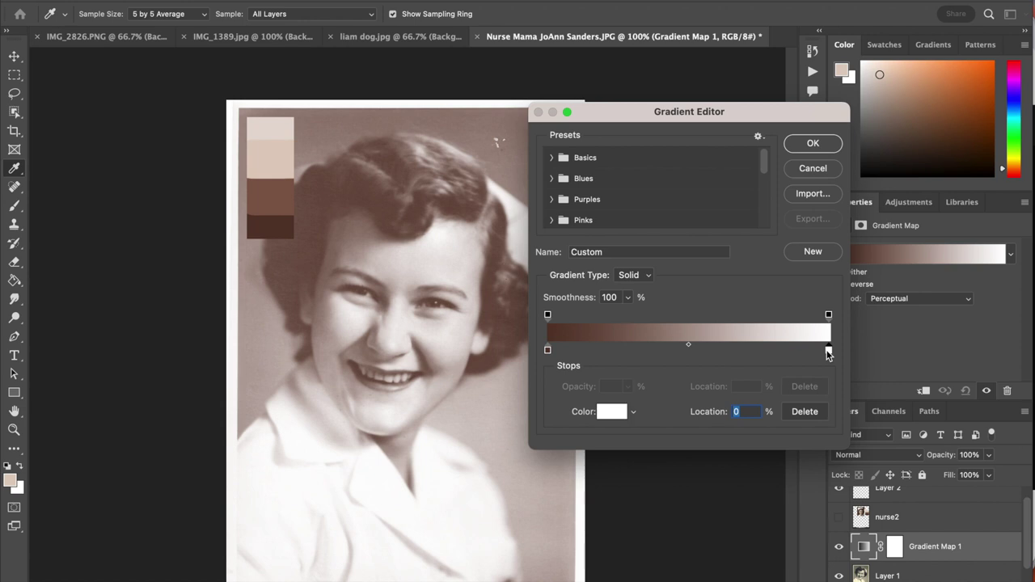
click(272, 123)
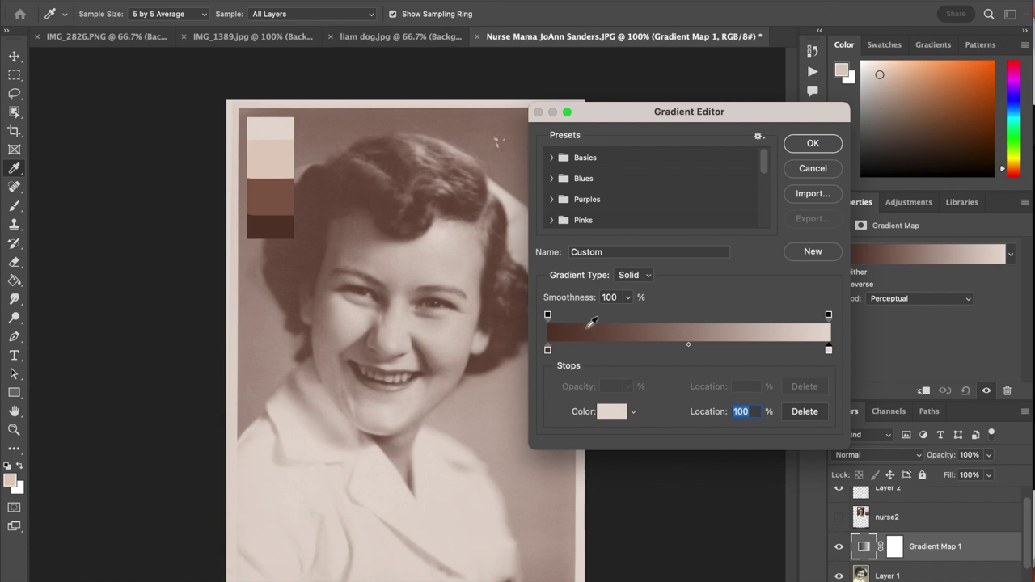
Add two gradient stops colored from the swatches: light peach at 17% and medium brown at 77%.
click(581, 349)
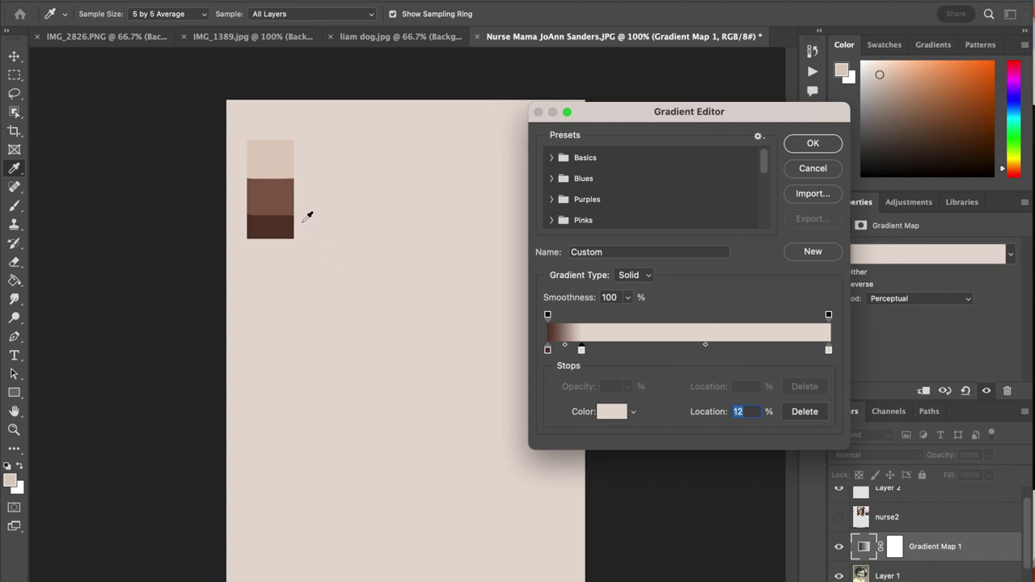
click(286, 152)
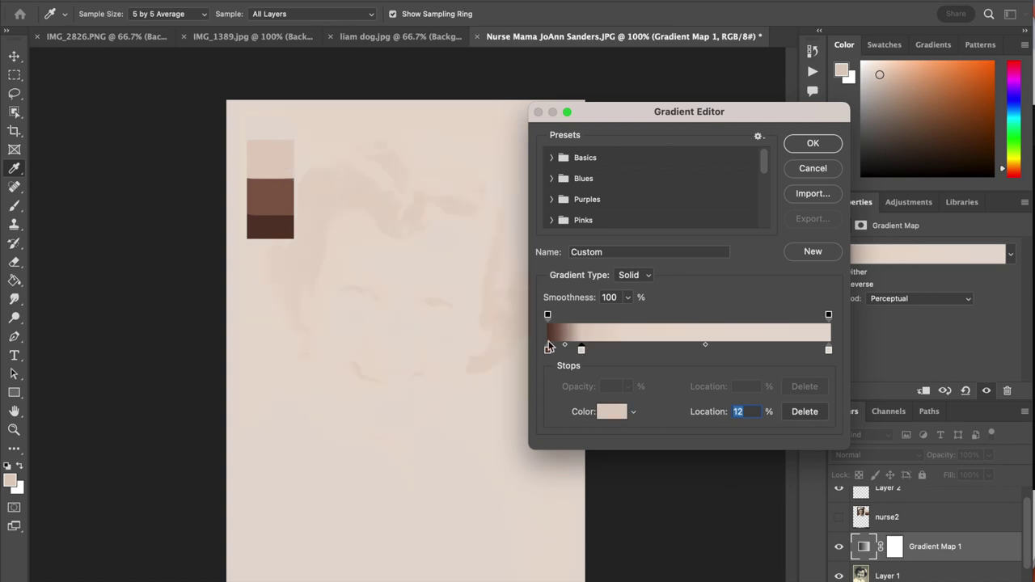
click(766, 346)
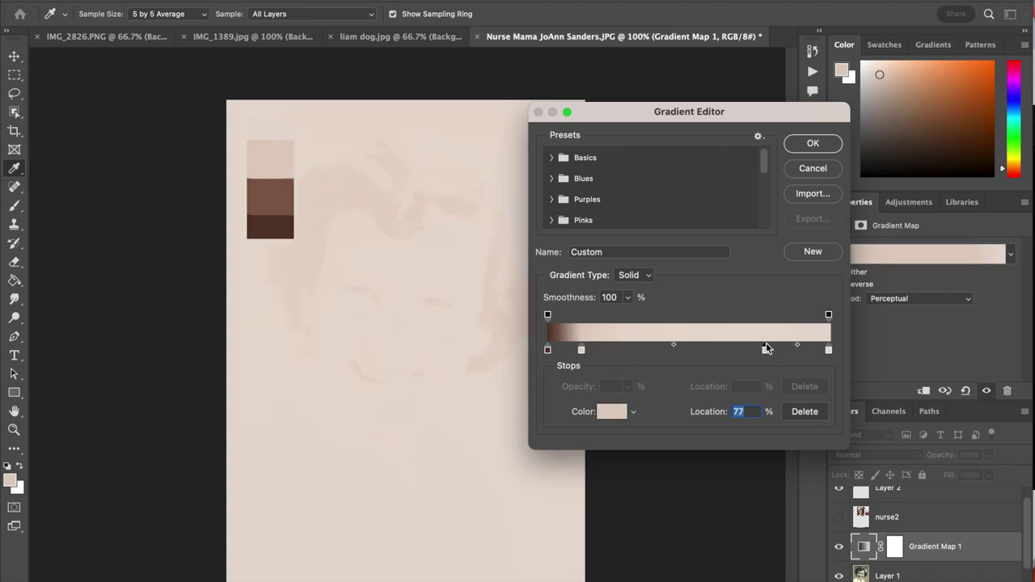
click(282, 181)
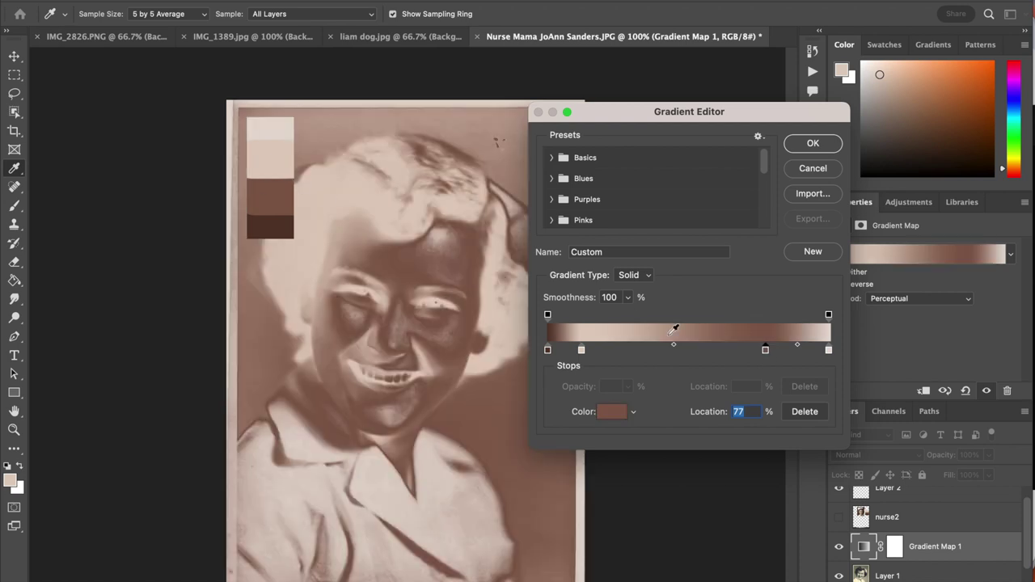
click(582, 349)
drag(582, 351, 597, 352)
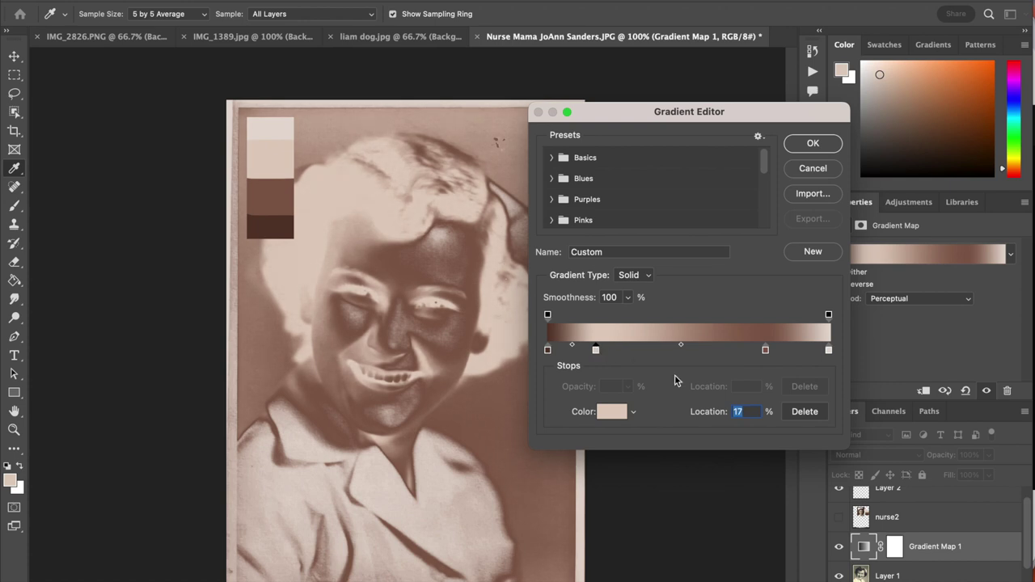
Recolor the 17% stop with the medium brown swatch and the 77% stop with light peach, and move the brown stop to 33%.
double_click(596, 349)
click(270, 197)
key(Return)
click(765, 349)
click(276, 140)
drag(597, 350, 639, 350)
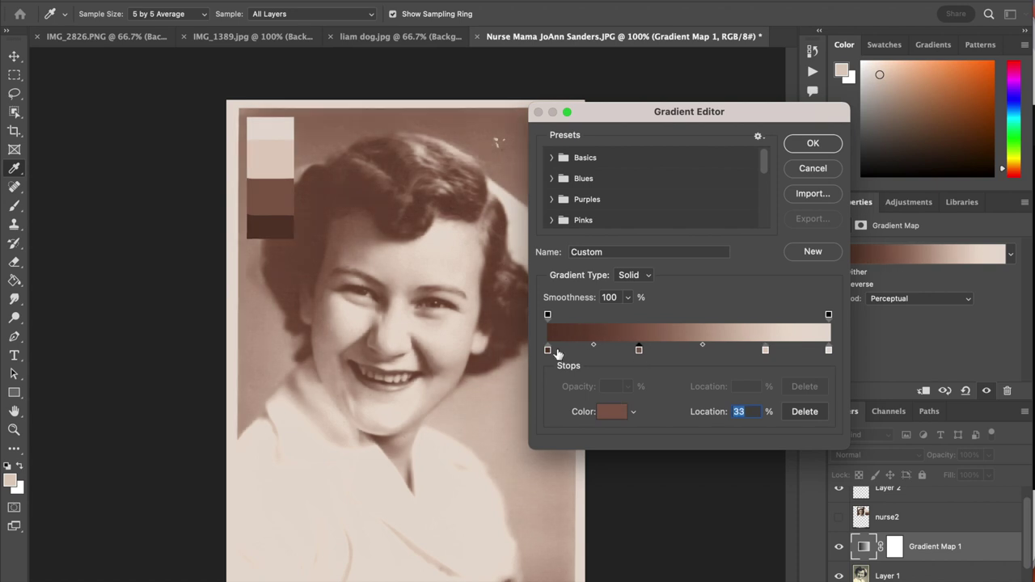
Shift the darkest stop inward, the medium brown stop to 39%, and the light peach stop closer to the light end.
drag(548, 349, 564, 349)
drag(639, 349, 651, 350)
drag(765, 350, 801, 349)
drag(651, 349, 659, 350)
drag(565, 349, 600, 349)
Recolor the 39% stop to a more saturated reddish brown, nudge it slightly toward the light end, and accept the gradient.
double_click(660, 349)
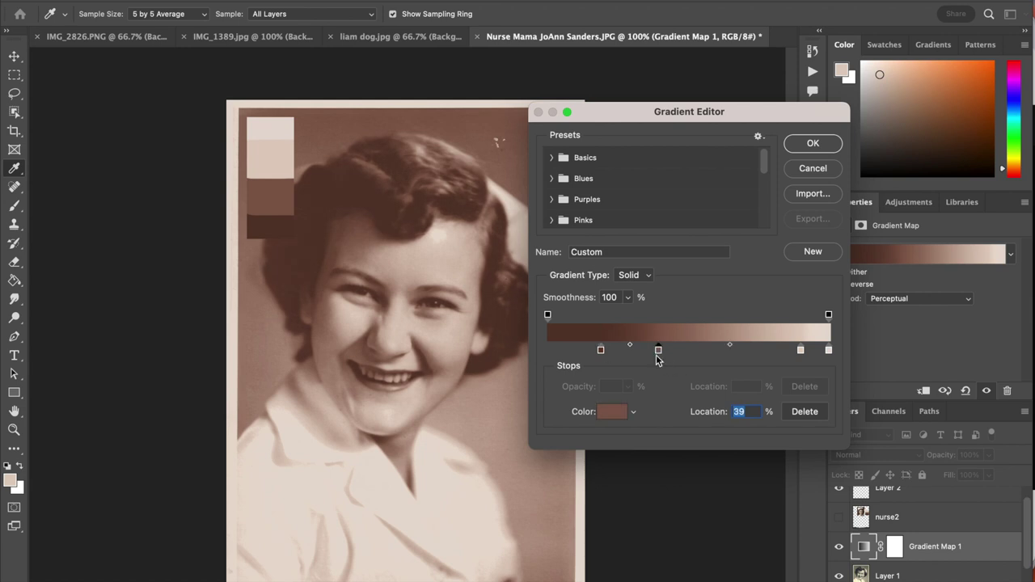
click(841, 312)
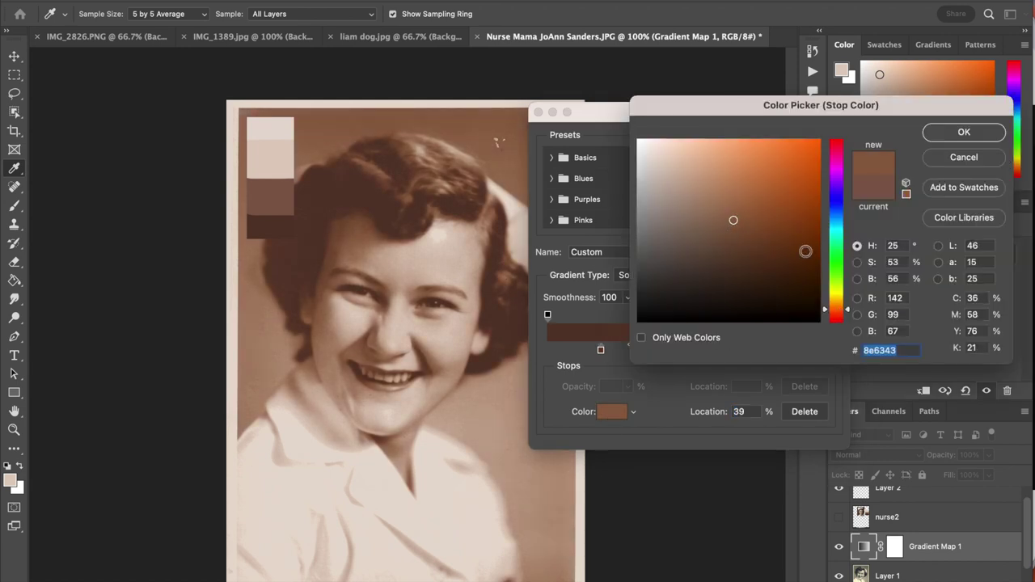
click(743, 240)
click(841, 314)
click(753, 229)
click(749, 238)
click(964, 132)
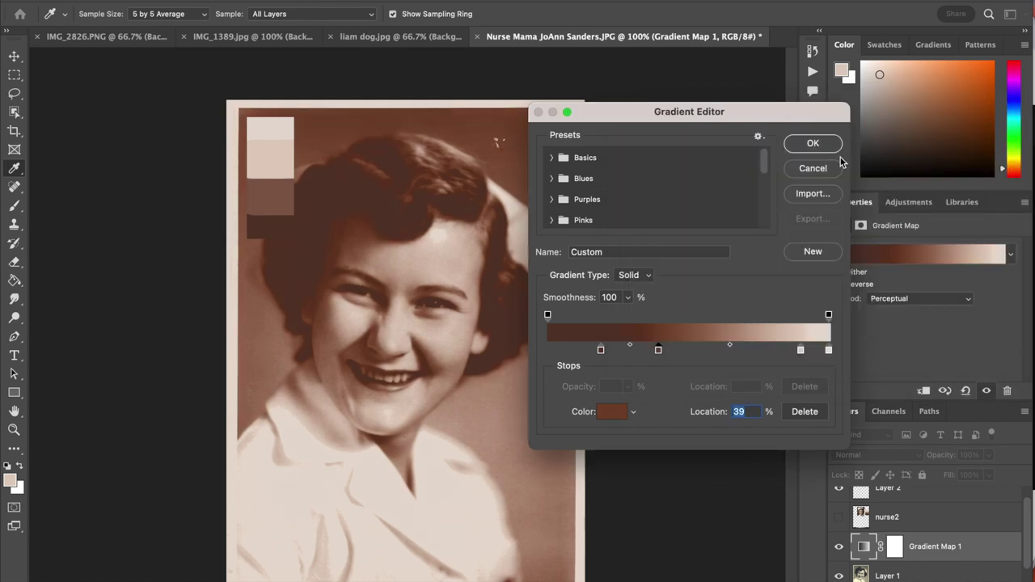
drag(658, 349, 666, 351)
click(810, 144)
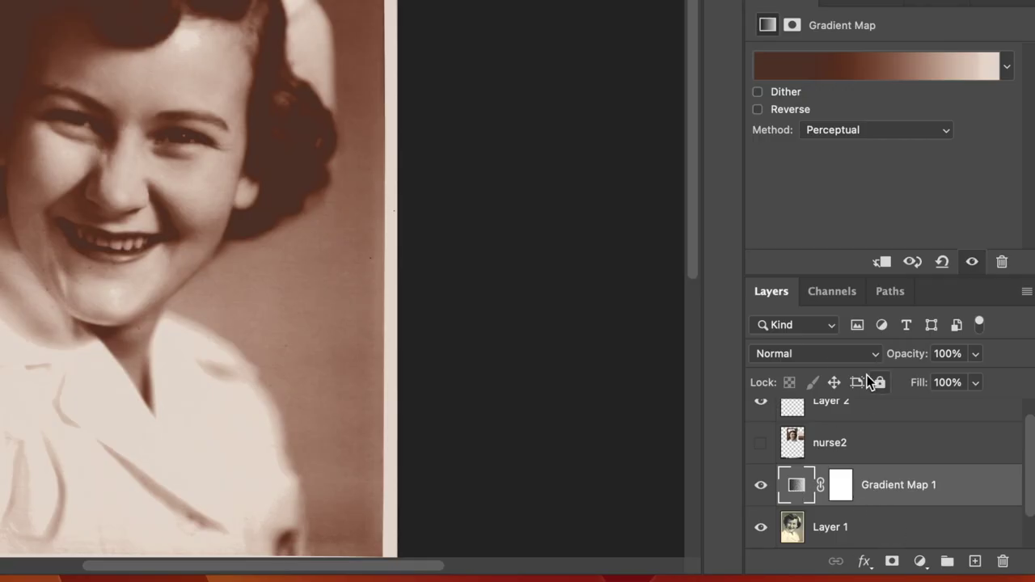
Set the Gradient Map 1 layer's blend mode to Color and select its layer mask.
click(830, 356)
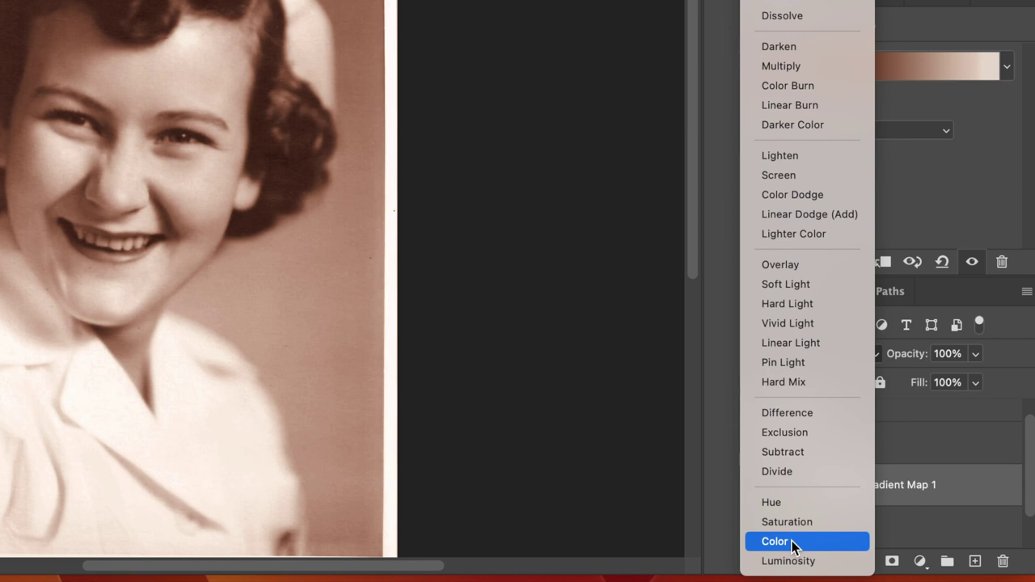
click(792, 542)
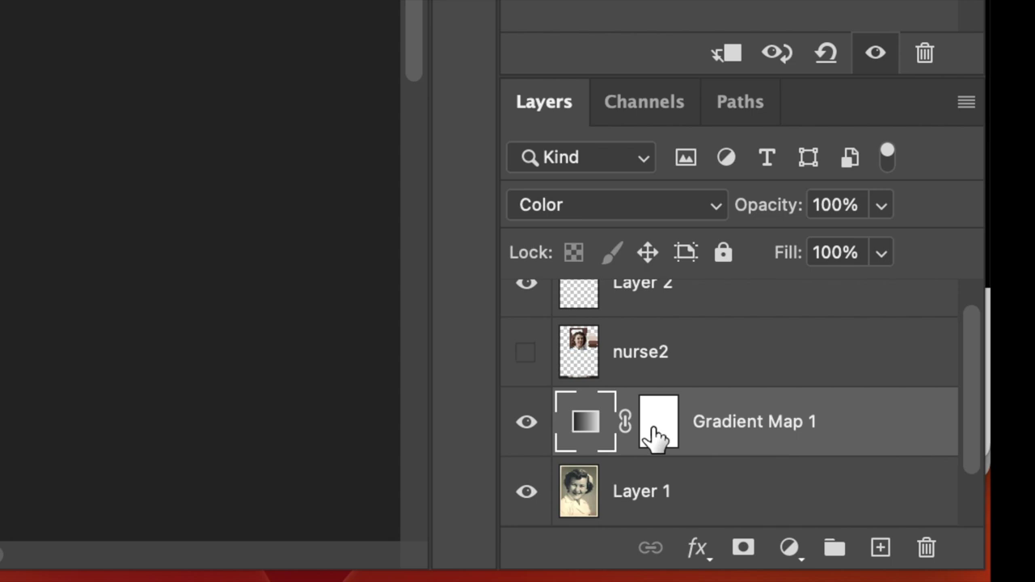
click(655, 437)
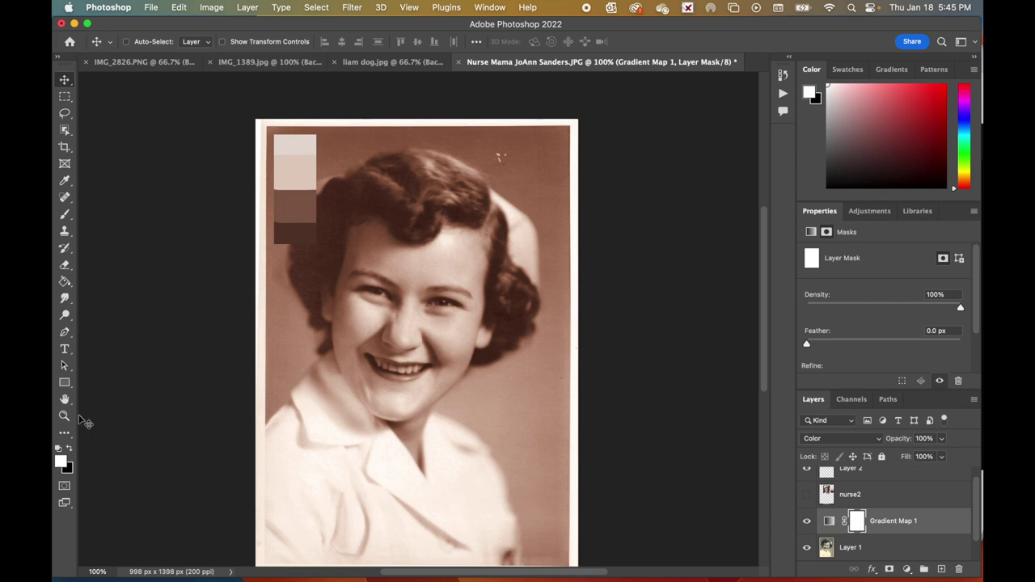
Fill the Gradient Map 1 layer mask with black to hide the skin tint across the whole portrait.
click(70, 450)
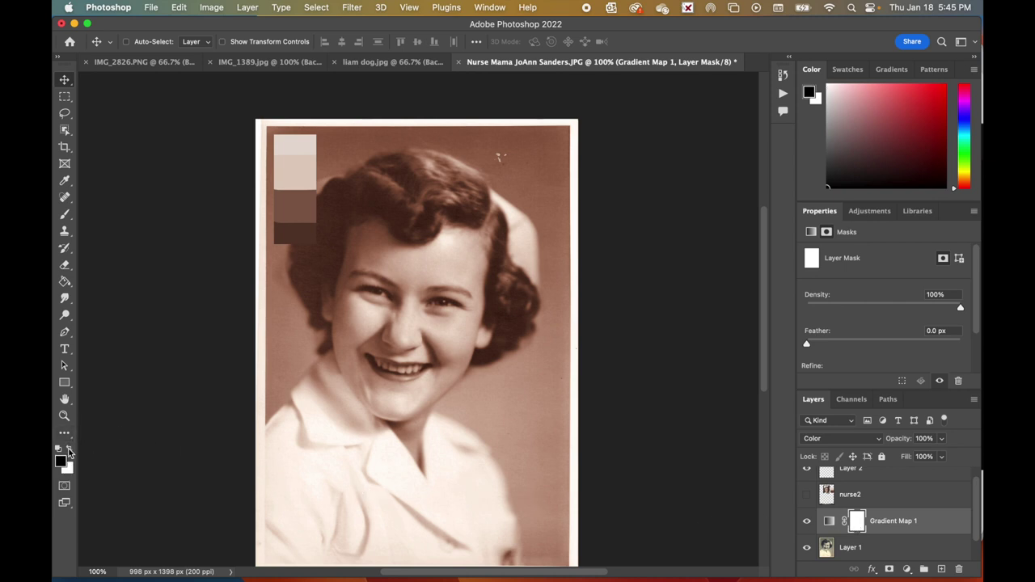
click(65, 283)
click(432, 301)
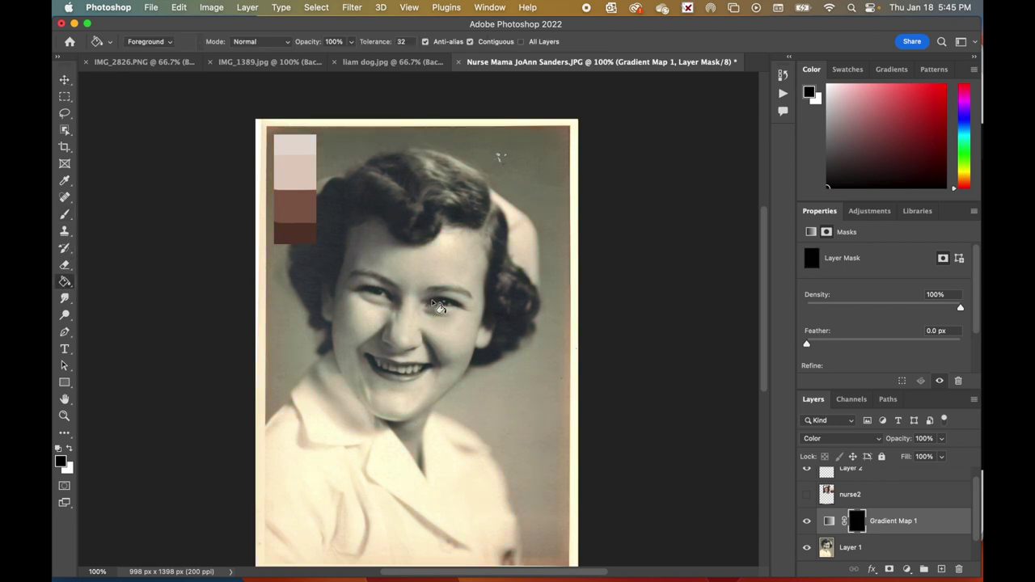
Paint the nurse's face and neck white on the mask with a 108 px Soft Round brush at 0% hardness and 100% flow.
click(65, 215)
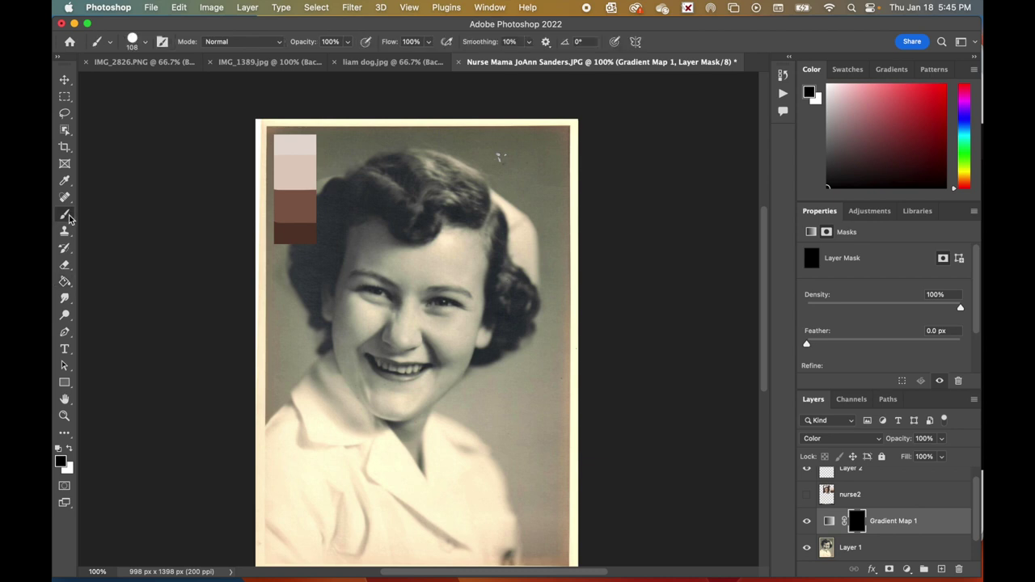
click(69, 449)
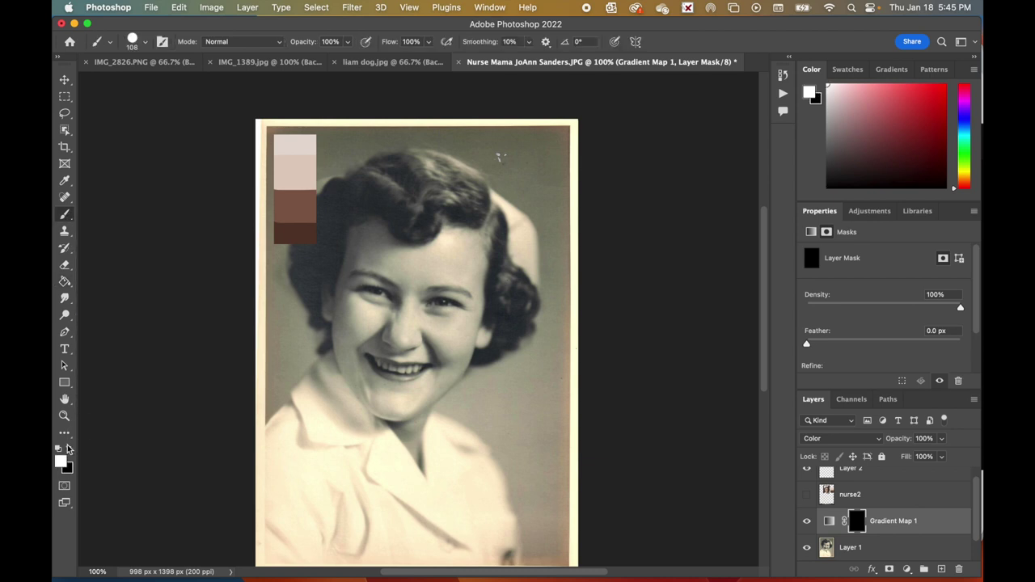
click(146, 43)
click(147, 206)
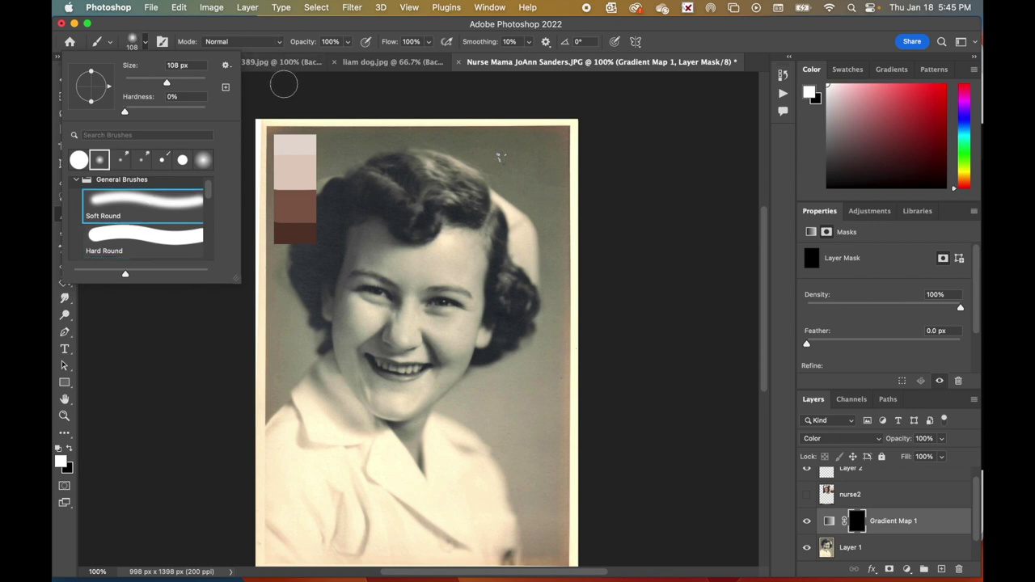
click(429, 42)
mouse_move(430, 57)
mouse_down()
mouse_move(412, 61)
mouse_move(439, 61)
mouse_up()
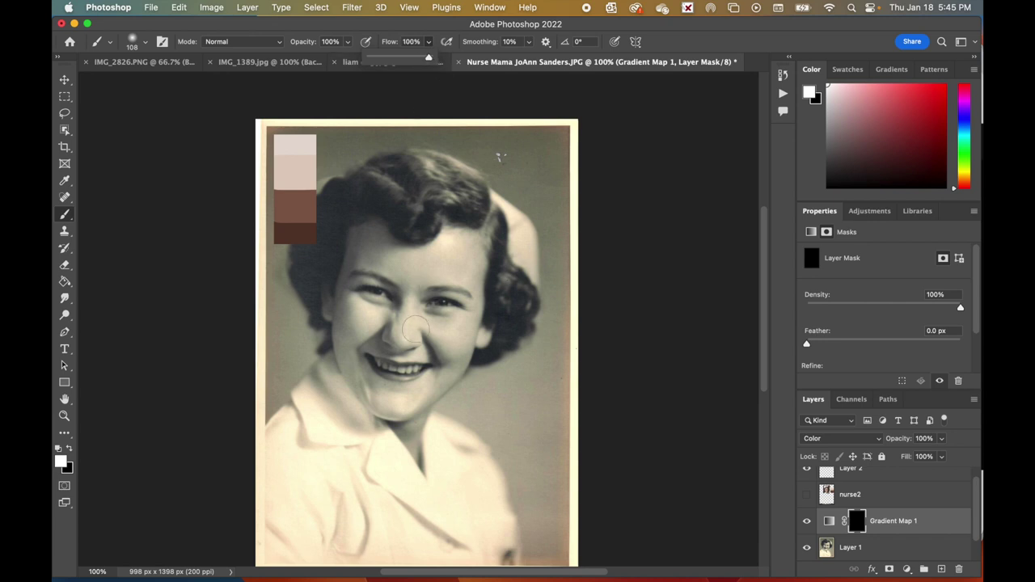
drag(409, 331, 402, 336)
drag(398, 334, 405, 326)
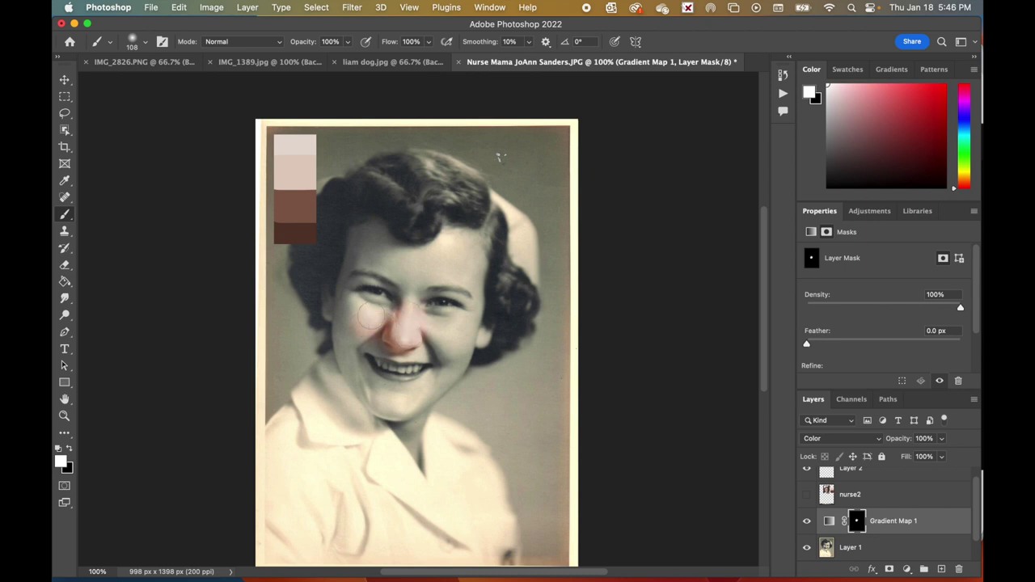
drag(363, 320, 357, 309)
mouse_move(364, 242)
mouse_down()
mouse_move(397, 257)
mouse_move(451, 245)
mouse_move(453, 275)
mouse_up()
mouse_move(397, 404)
mouse_down()
mouse_move(369, 385)
mouse_move(334, 300)
mouse_move(369, 389)
mouse_move(397, 398)
mouse_move(415, 427)
mouse_move(389, 401)
mouse_move(414, 399)
mouse_up()
Refine the white mask along the face and neck edges with a 60 px brush, and lower the brush flow to 8%.
key(super+equal)
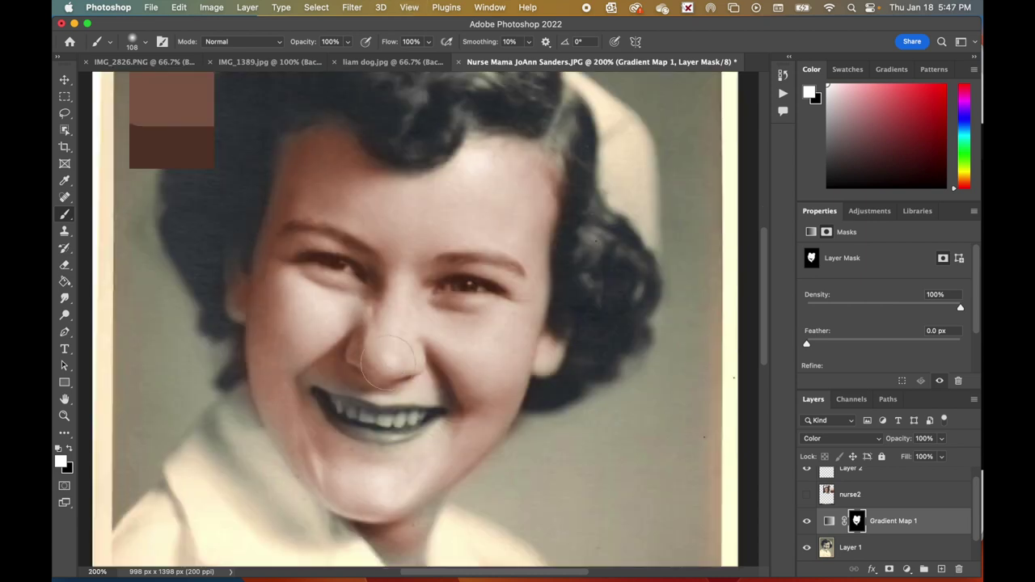
right_click(313, 305)
text(60)
key(Return)
scroll(377, 501, down, 3)
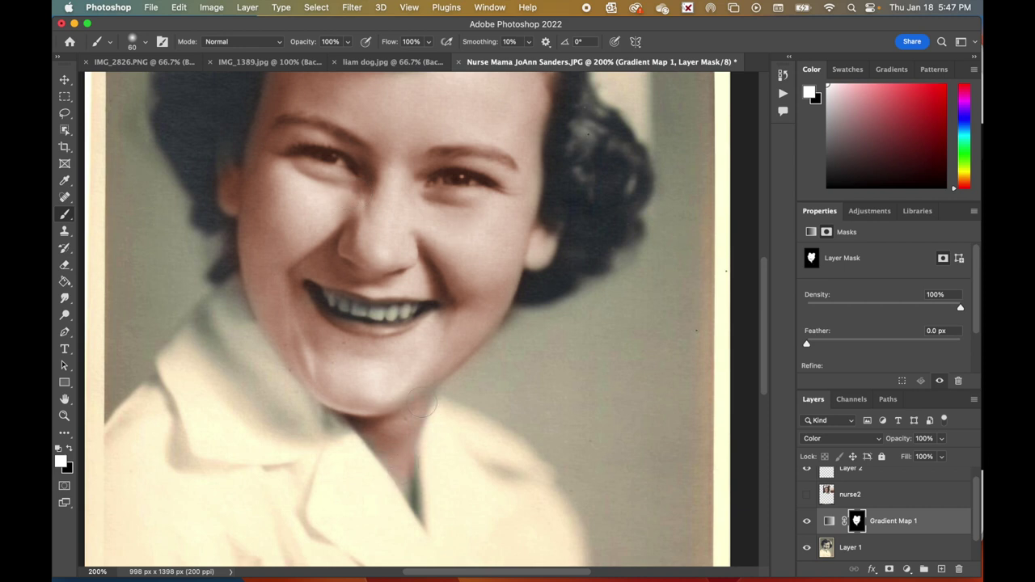
scroll(388, 473, up, 5)
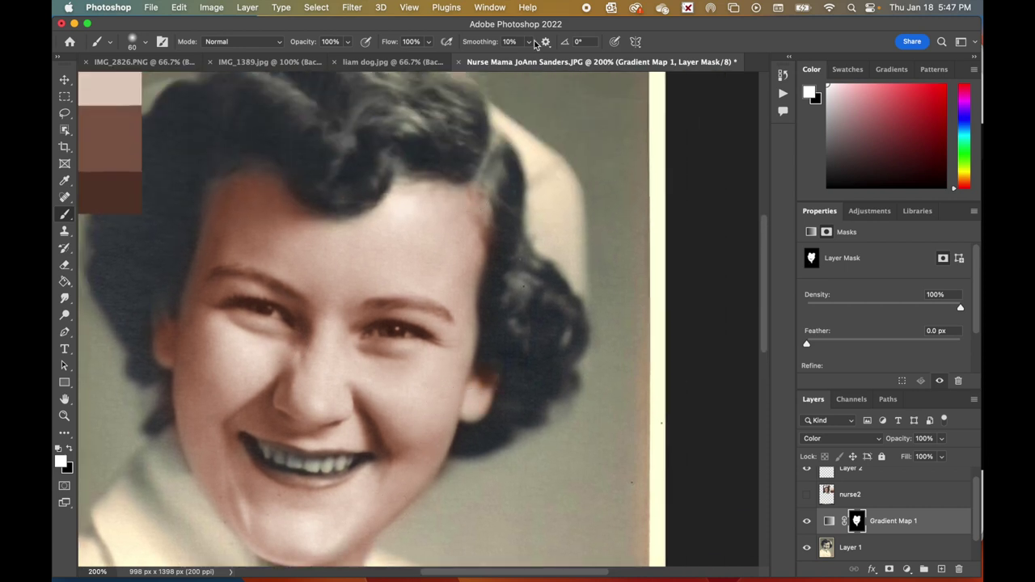
drag(428, 53, 373, 56)
scroll(150, 284, down, 3)
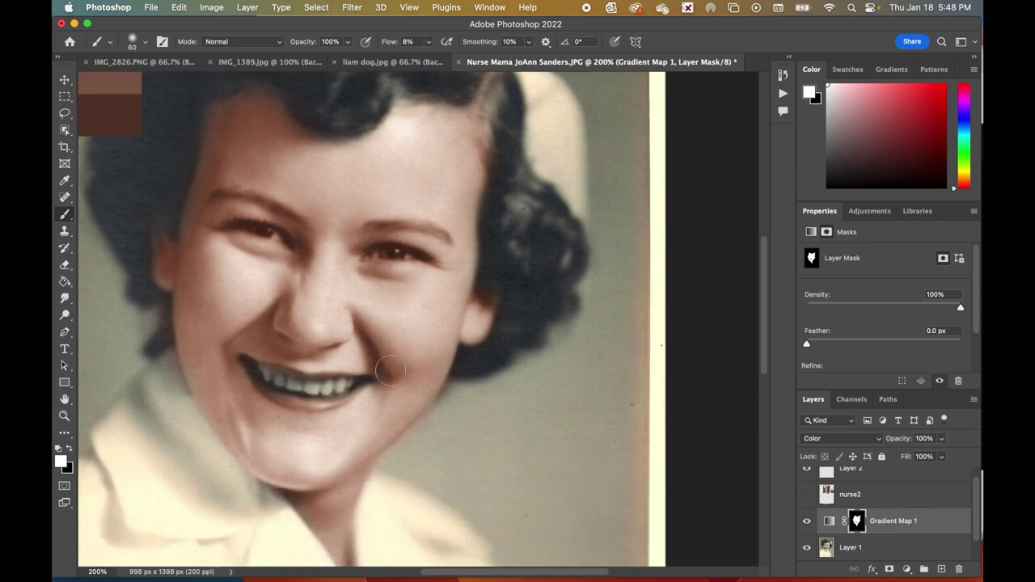
Mask the skin tint off both eyes with a 23 px black brush at 100% flow.
click(70, 450)
click(145, 41)
drag(150, 82, 134, 82)
key(Return)
key(shift+0)
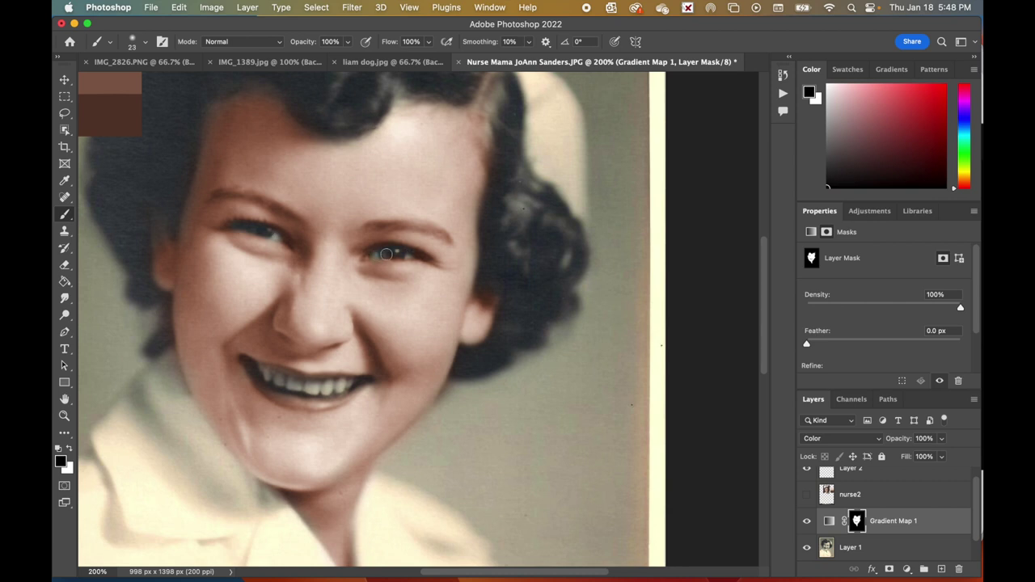
key(super+minus)
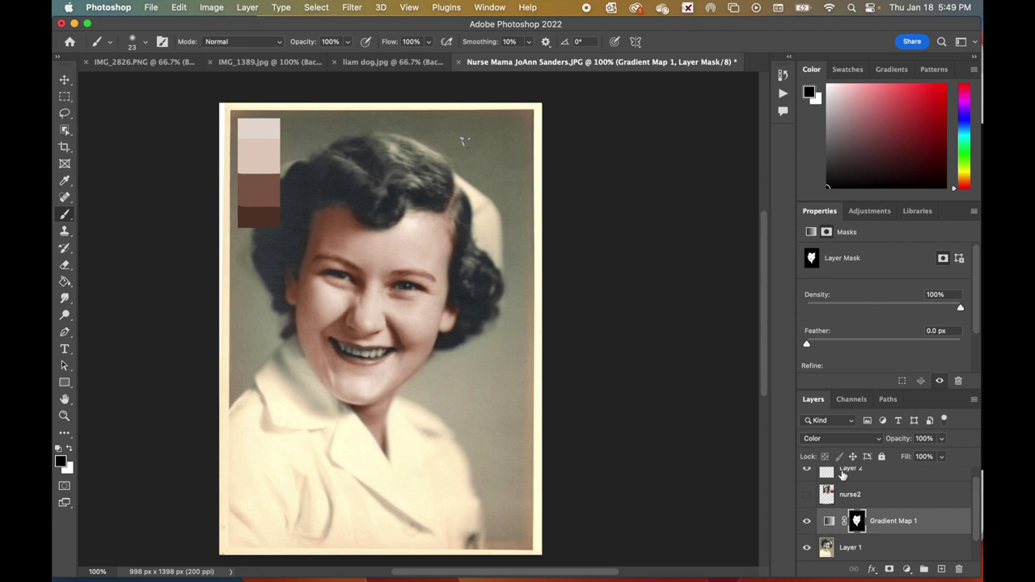
click(872, 571)
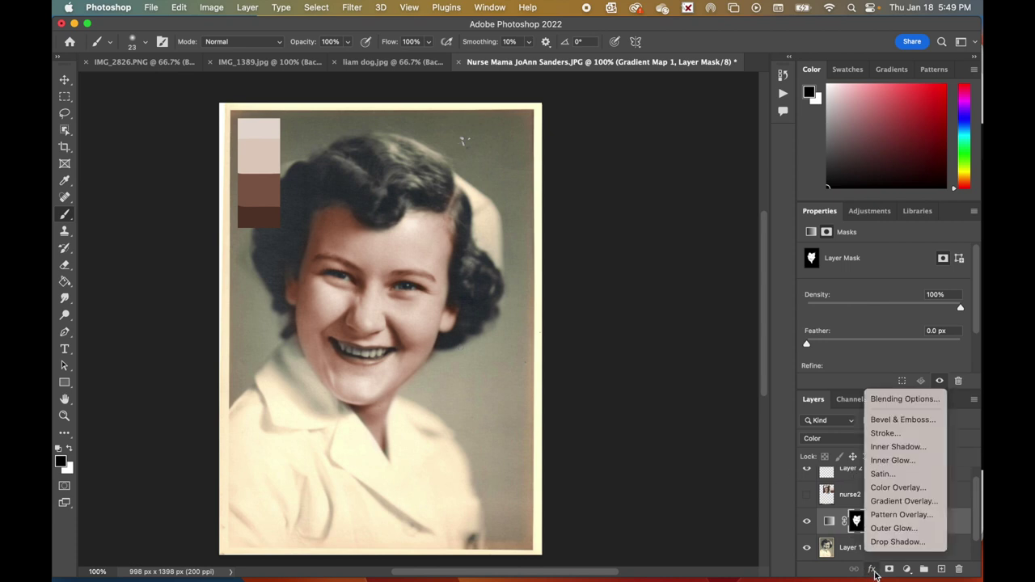
click(913, 399)
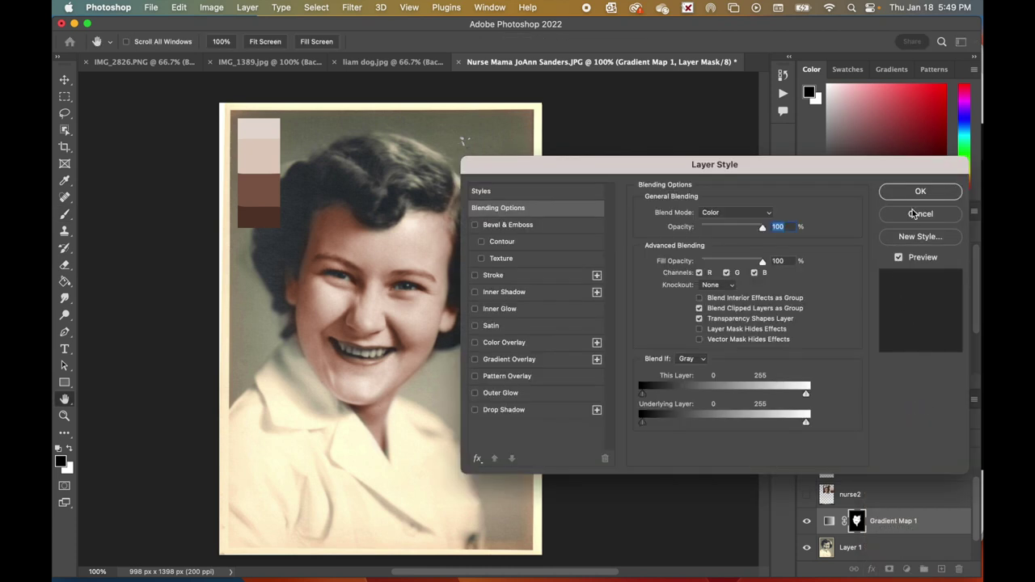
click(910, 215)
Open Gradient Map 1's Blending Options and set the Underlying Layer Blend If range to 28 and 220.
click(826, 524)
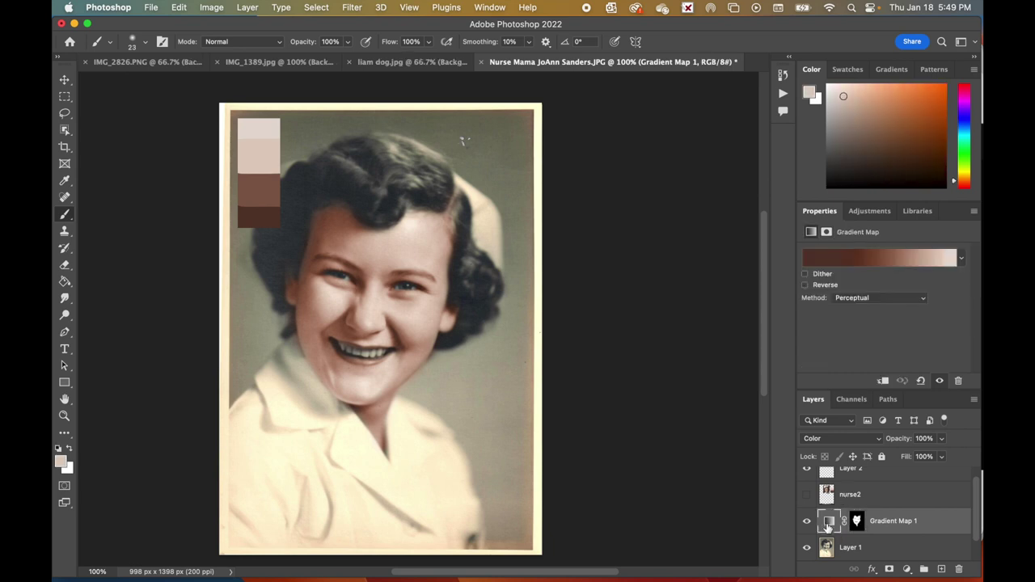
click(872, 569)
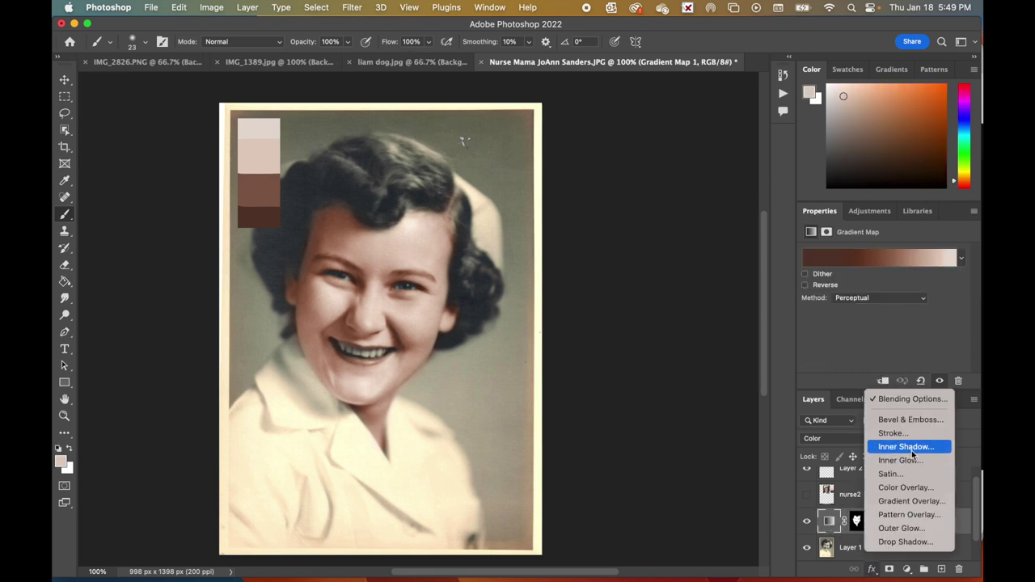
click(903, 399)
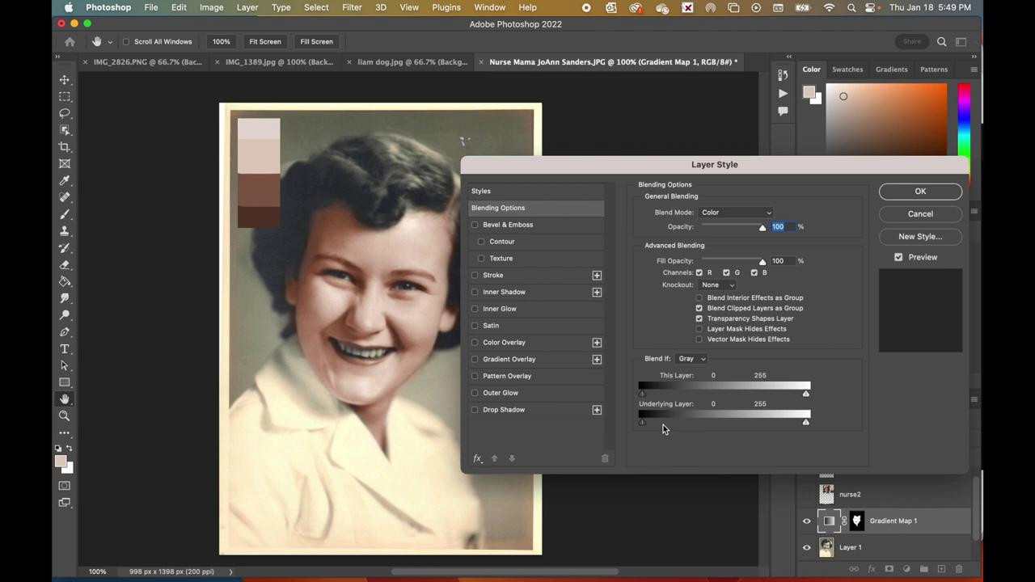
drag(642, 422, 657, 422)
drag(806, 423, 778, 424)
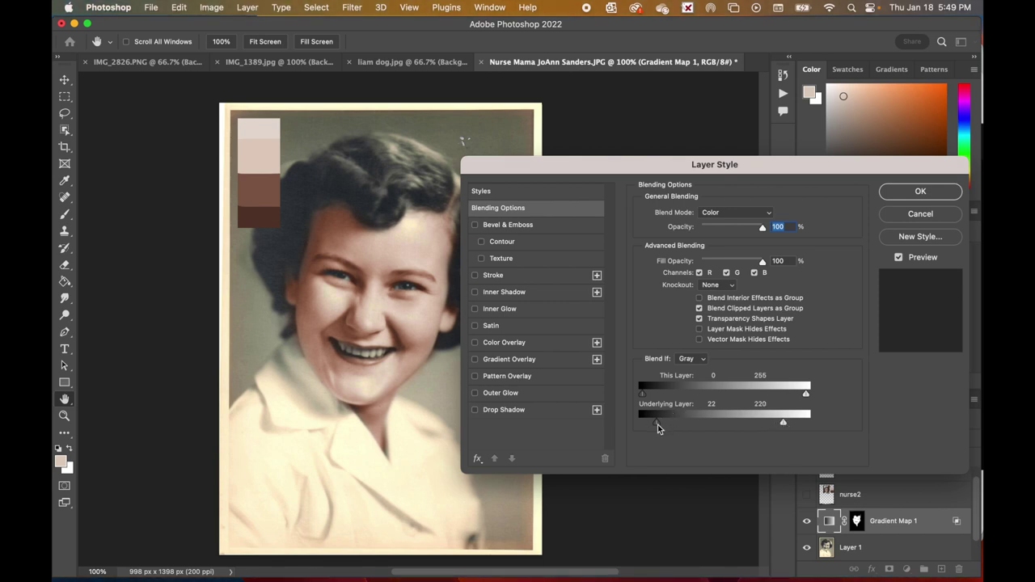
drag(657, 423, 662, 427)
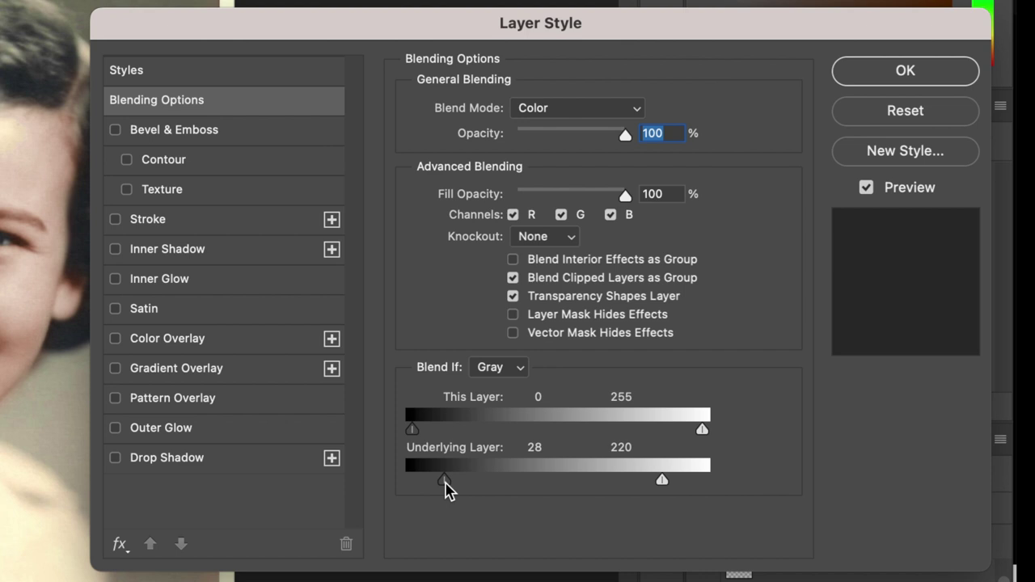
Split the Underlying Layer's dark slider for a softer transition, bring its light slider further inward, and accept the layer style.
key(alt)
drag(446, 485, 489, 487)
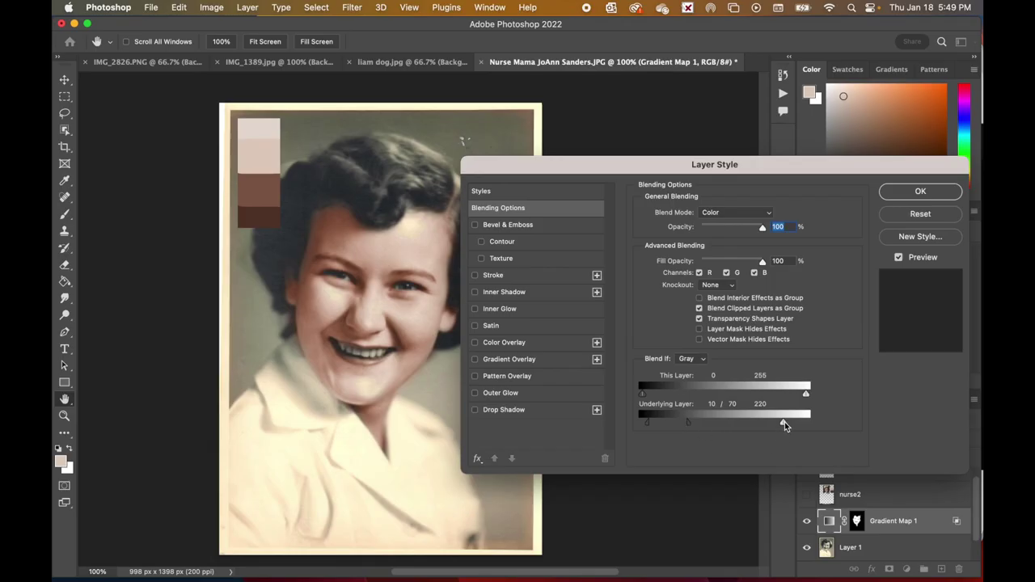
drag(783, 422, 749, 422)
drag(688, 422, 656, 422)
click(917, 192)
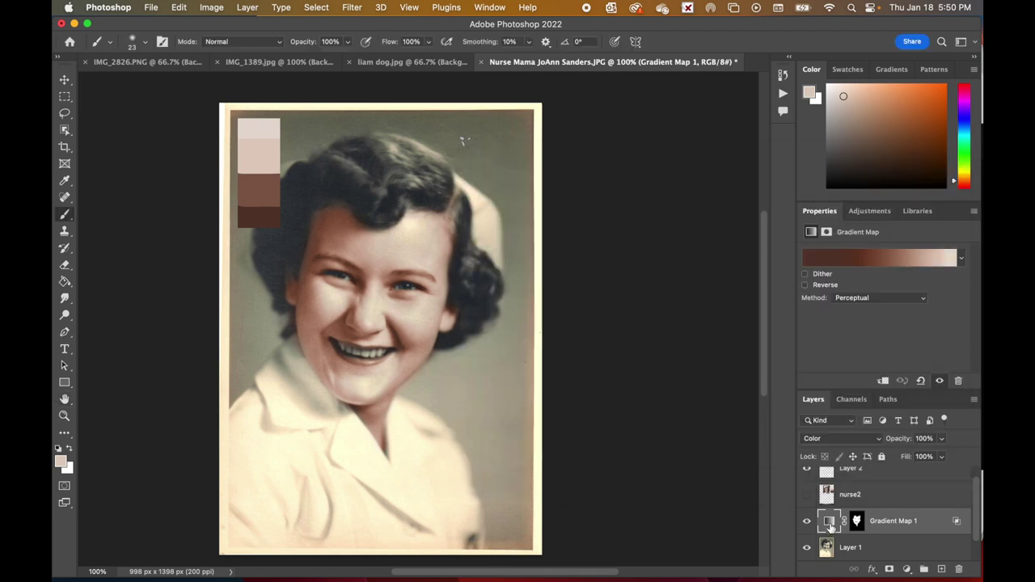
Move the gradient map's darkest stop to 23% and shift the reddish-brown stop slightly toward the light end.
click(846, 257)
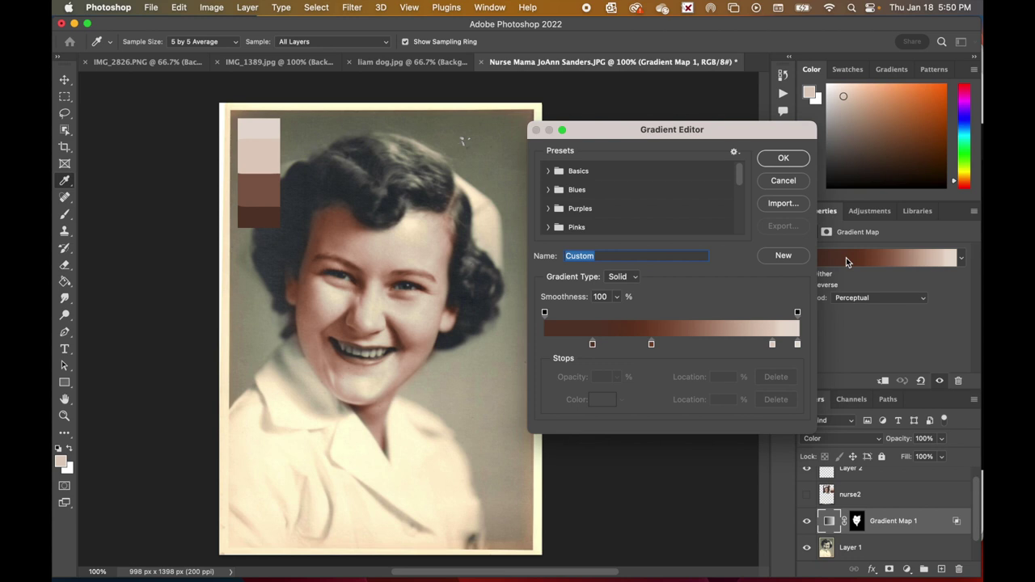
mouse_move(593, 343)
mouse_down()
mouse_move(568, 346)
mouse_move(670, 344)
mouse_move(602, 346)
mouse_up()
double_click(602, 346)
click(922, 169)
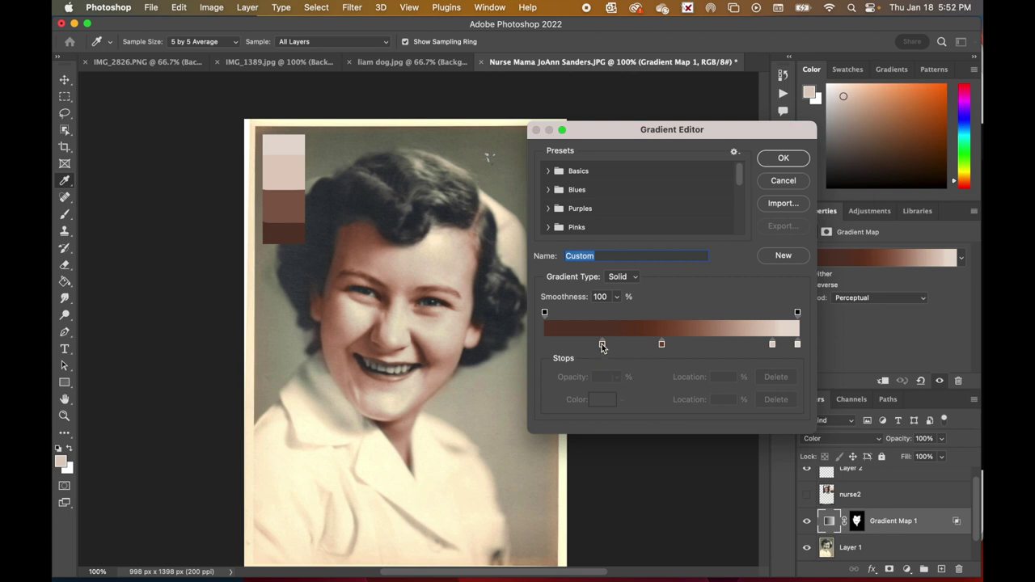
Recolor the 23% stop to a darker, redder brown with hue 7° and saturation 47%, and accept the gradient.
double_click(602, 347)
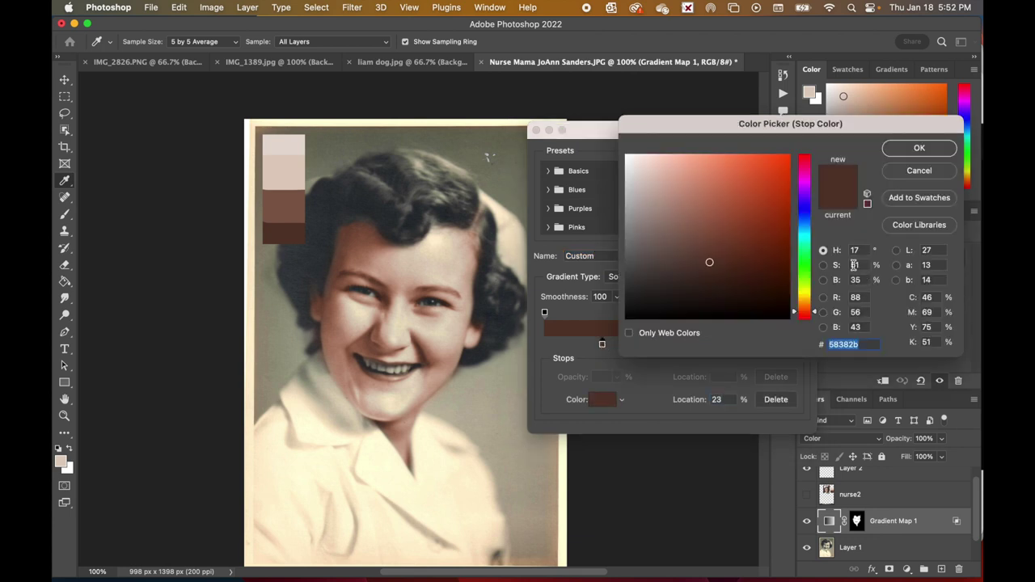
click(823, 265)
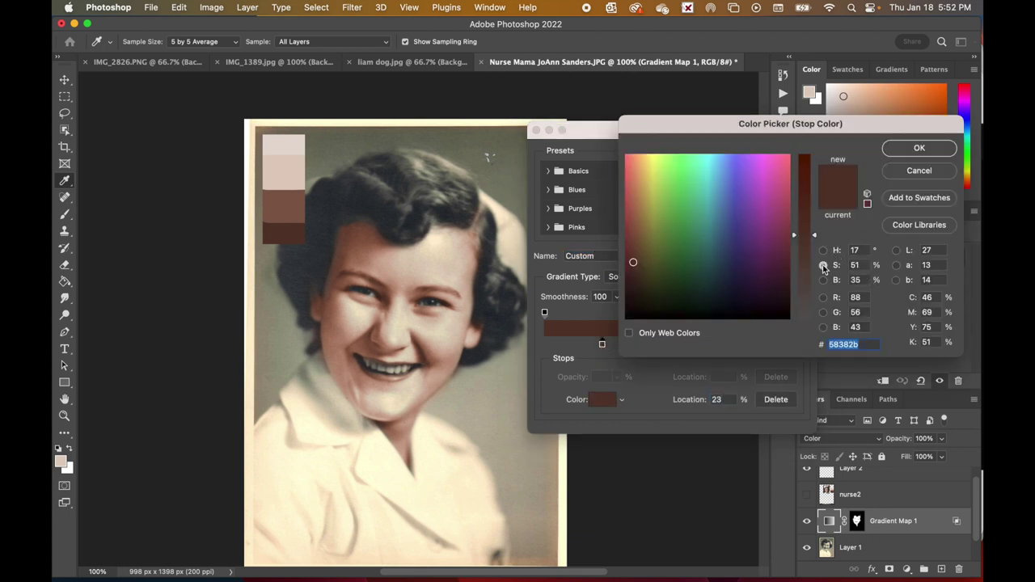
mouse_move(816, 236)
mouse_down()
mouse_move(815, 275)
mouse_move(823, 178)
mouse_move(813, 243)
mouse_up()
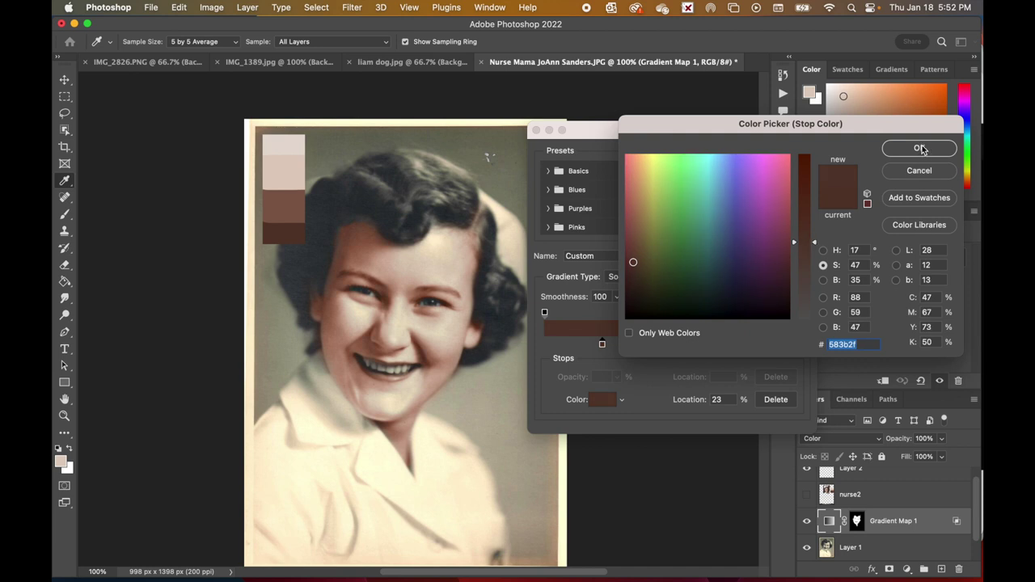
click(824, 250)
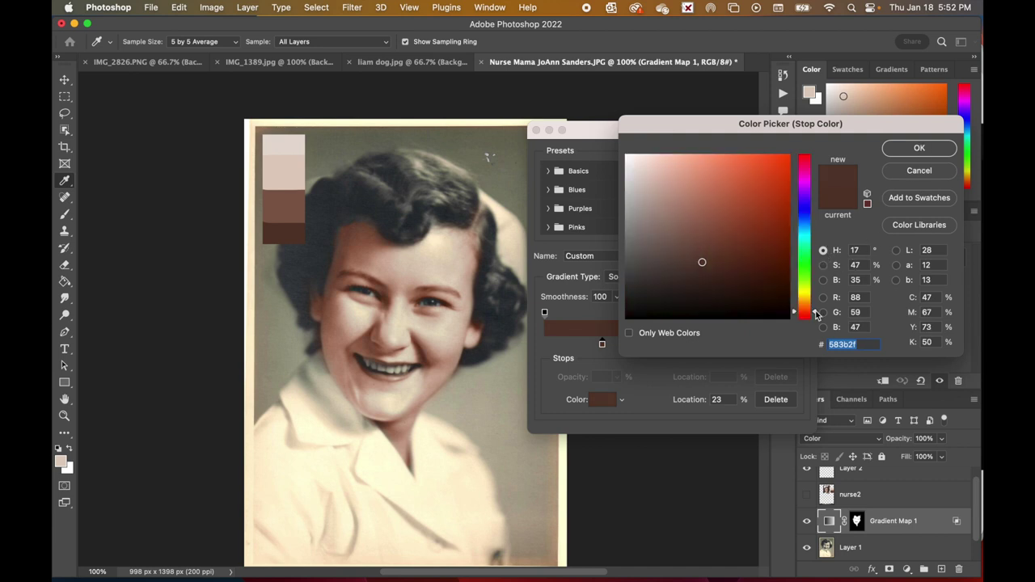
drag(816, 314, 816, 318)
click(823, 327)
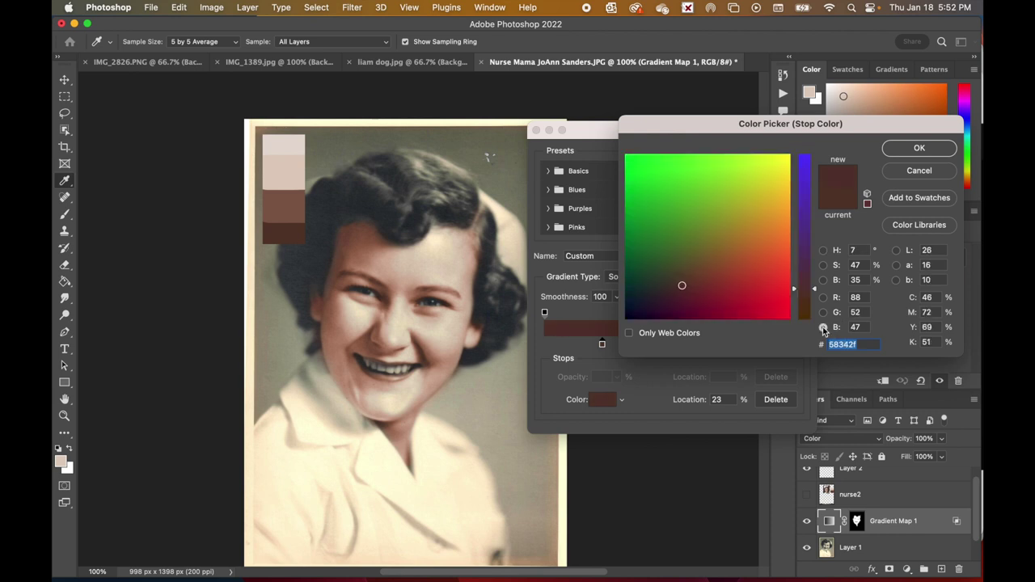
click(823, 279)
drag(815, 260, 814, 277)
click(919, 148)
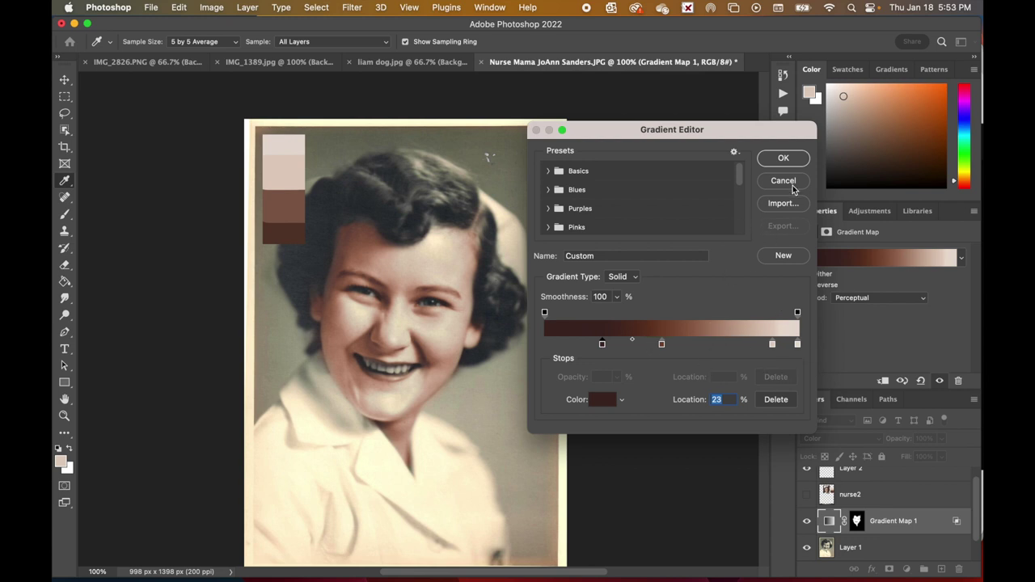
click(784, 159)
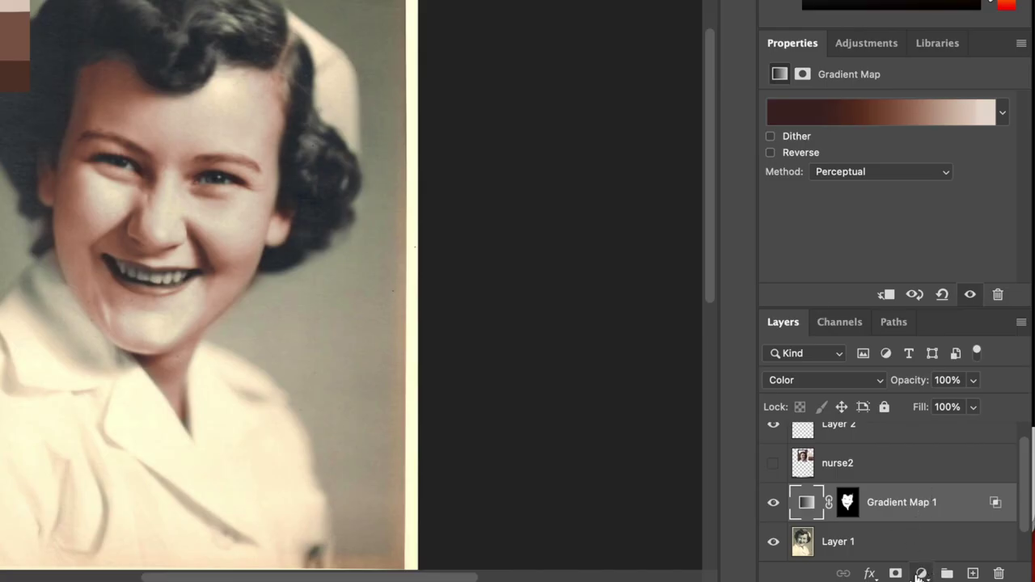
Add a Hue/Saturation adjustment layer above Gradient Map 1, limit it to Reds, and activate its on-image adjustment tool.
click(922, 573)
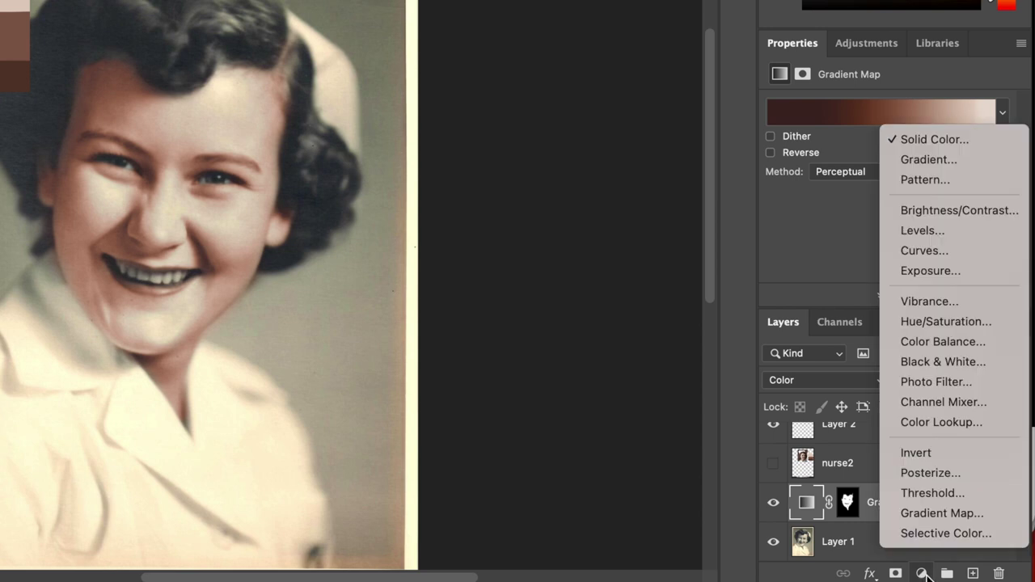
click(964, 321)
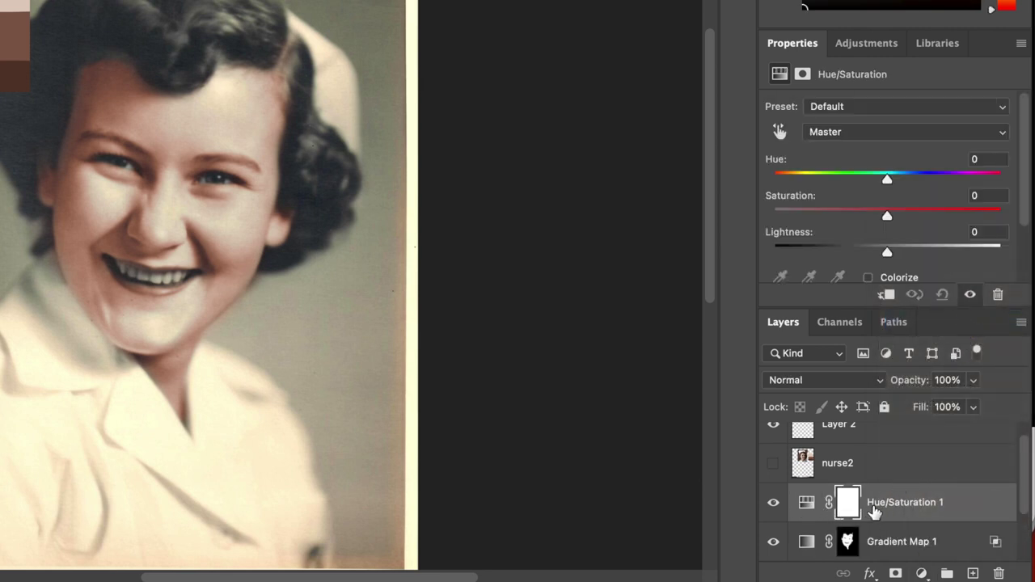
click(808, 505)
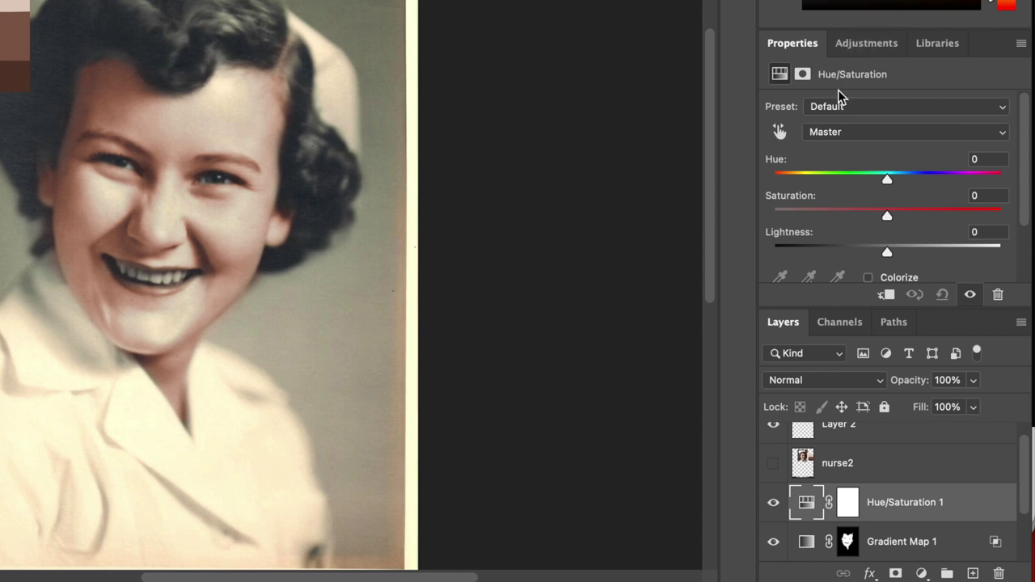
click(826, 133)
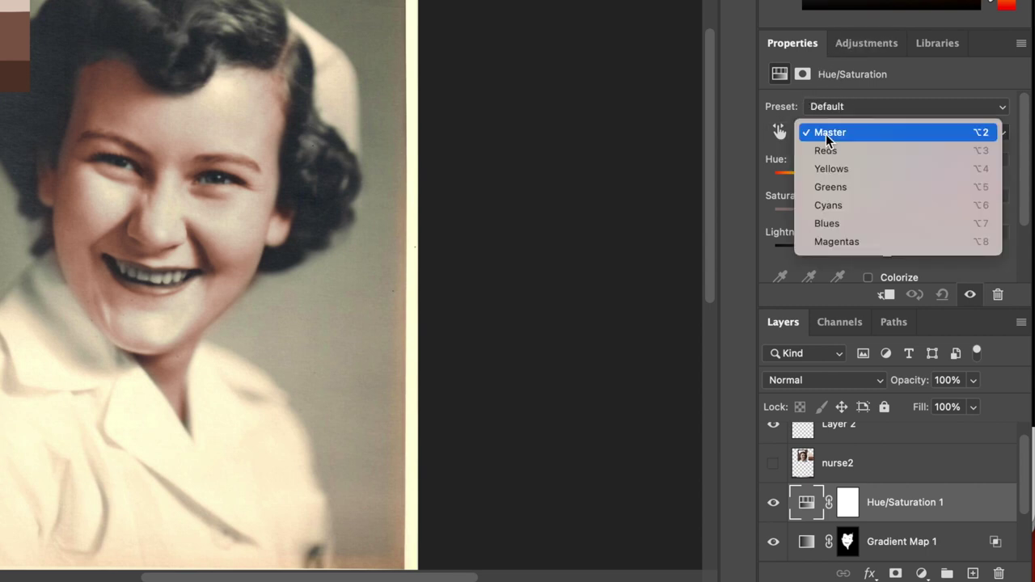
click(827, 152)
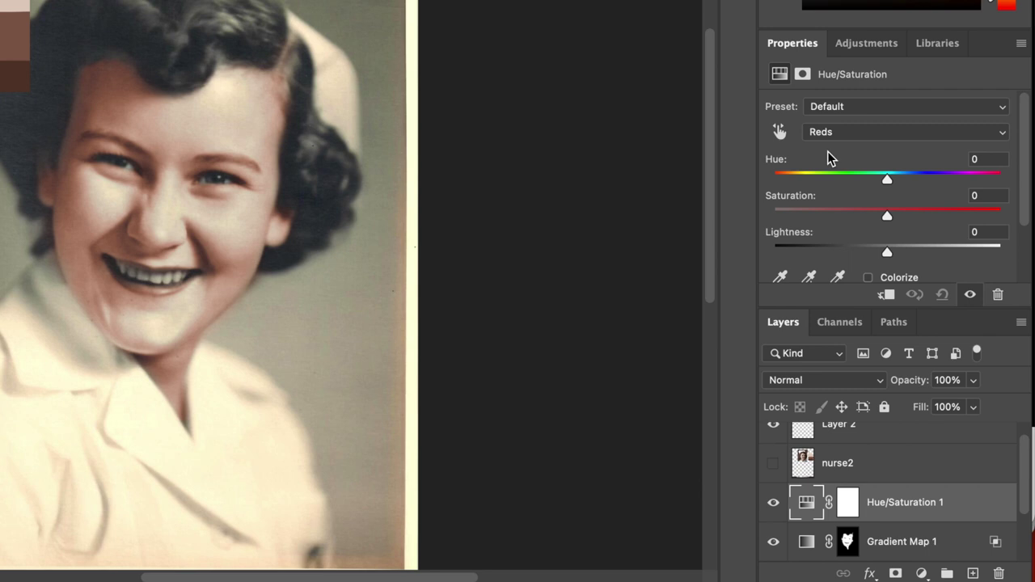
click(780, 131)
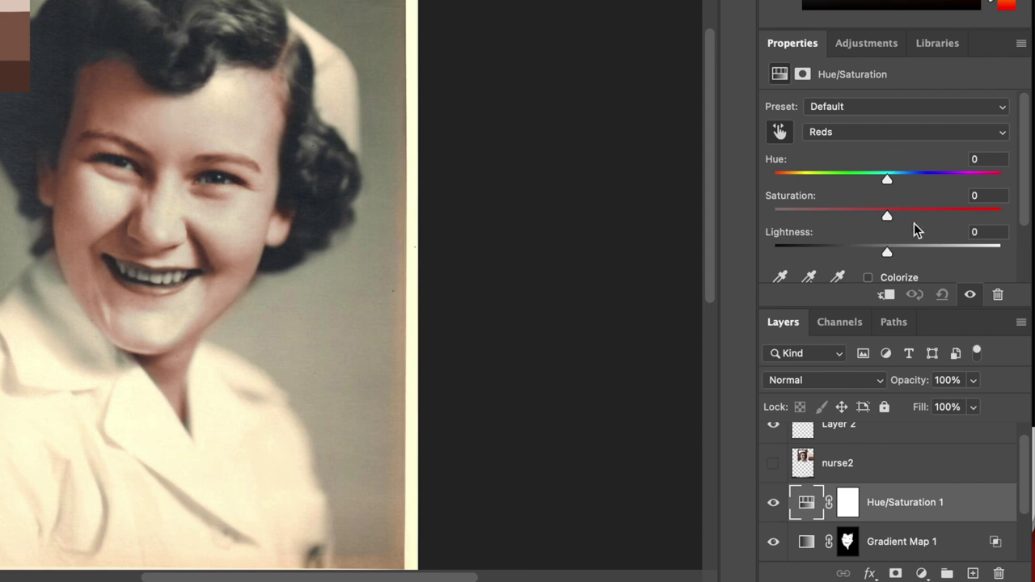
Set the Reds hue to -13, saturation to +30 and lightness to -31.
drag(887, 179, 872, 182)
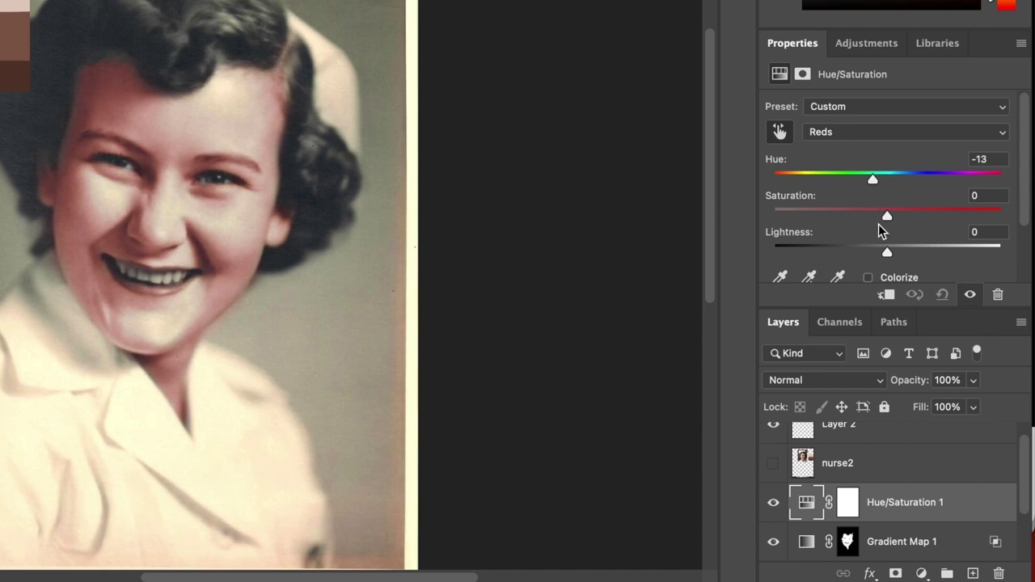
drag(885, 219, 924, 219)
drag(887, 252, 856, 250)
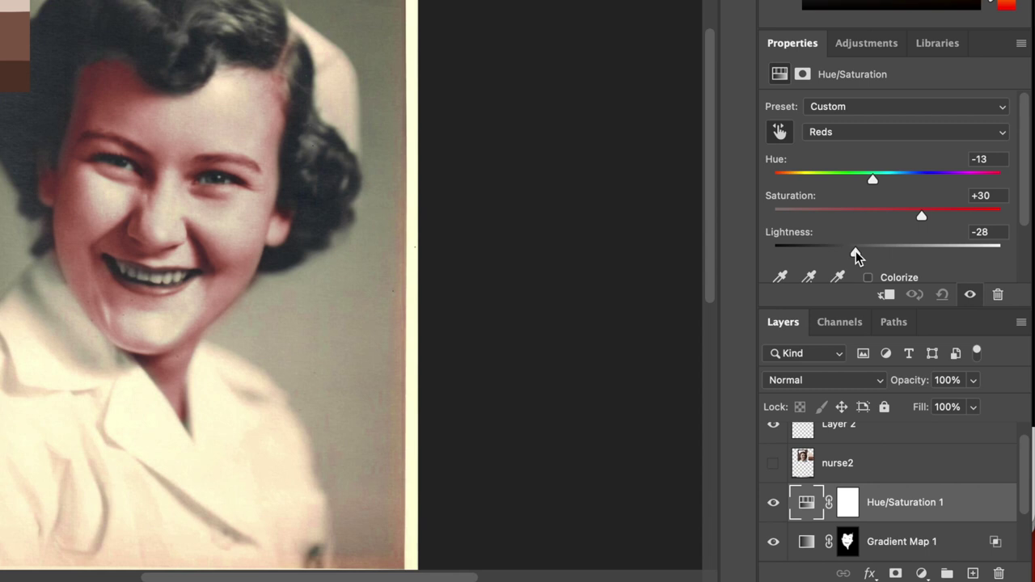
drag(857, 250, 851, 250)
Widen the Reds range's outer falloff limits to 278° and 68°, and compare the portrait with and without the Hue/Saturation adjustment.
scroll(851, 251, down, 3)
drag(855, 239, 839, 238)
drag(919, 241, 942, 243)
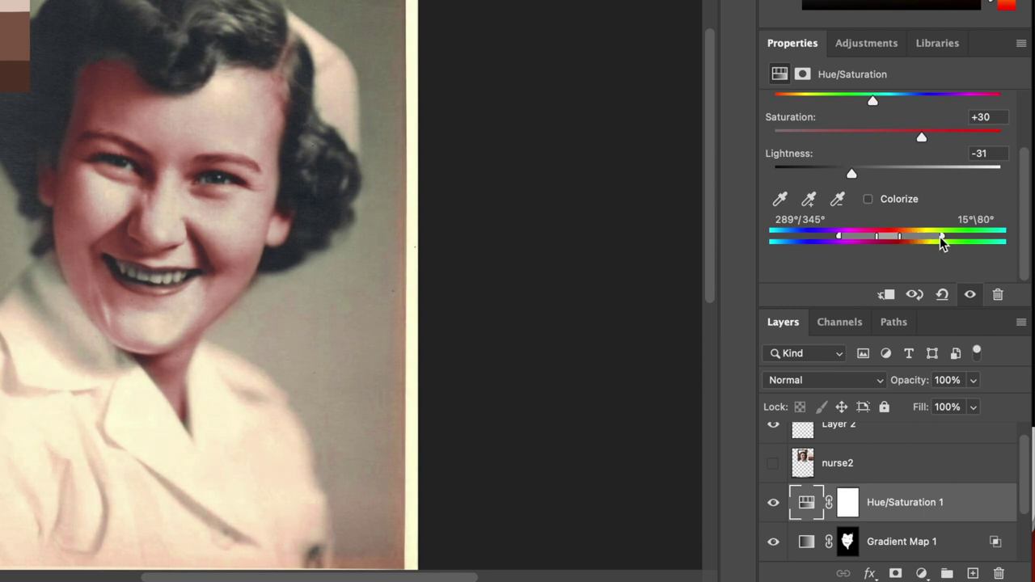
drag(942, 241, 936, 240)
drag(836, 237, 837, 240)
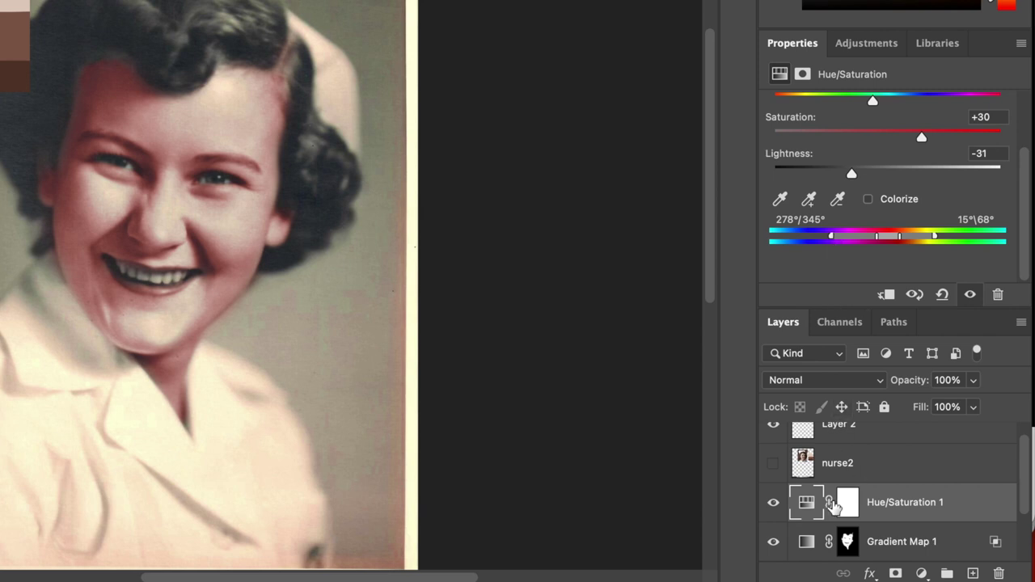
click(774, 503)
click(774, 503)
click(774, 503)
click(774, 503)
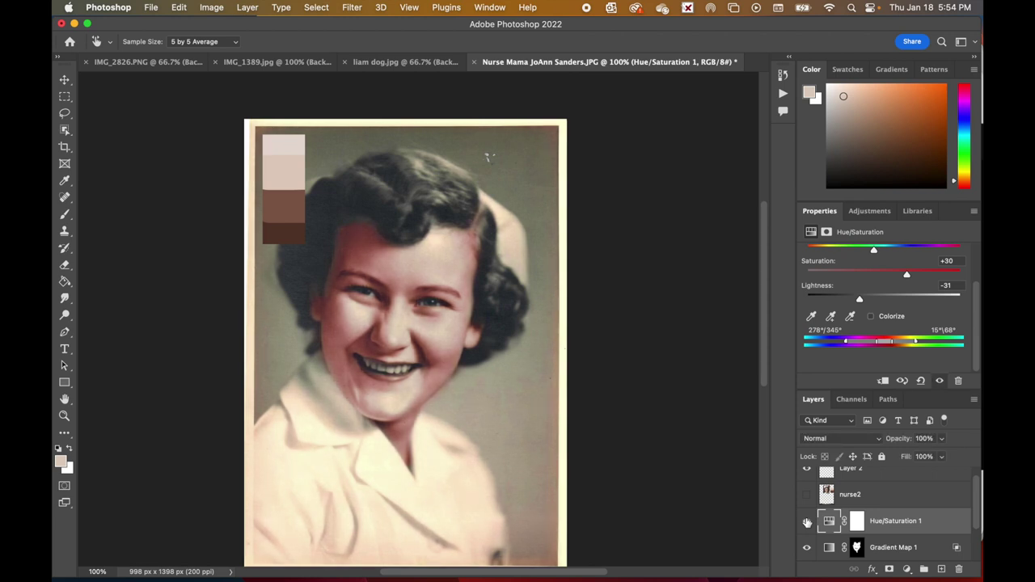
Fill the Hue/Saturation 1 layer mask with black using the Paint Bucket.
click(857, 526)
key(b)
key(d)
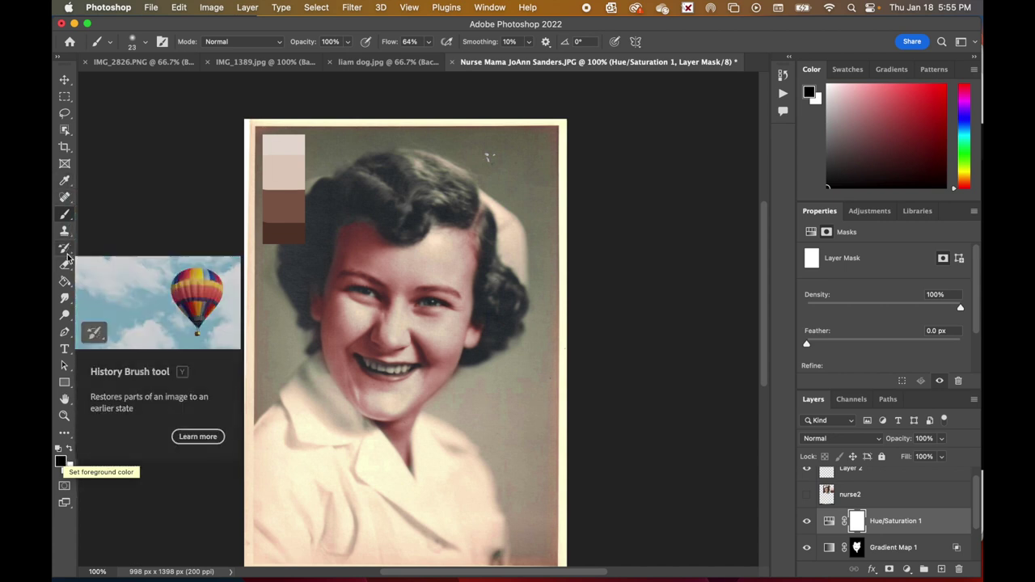
click(65, 281)
click(347, 240)
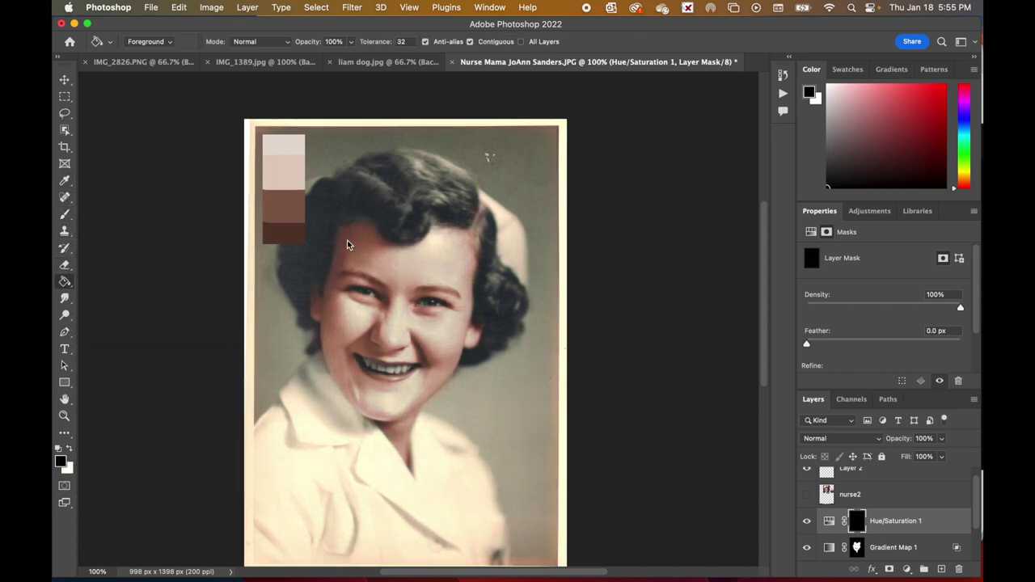
Set up a white Soft Round brush for the mask with a 60 px size and 3% flow.
click(64, 217)
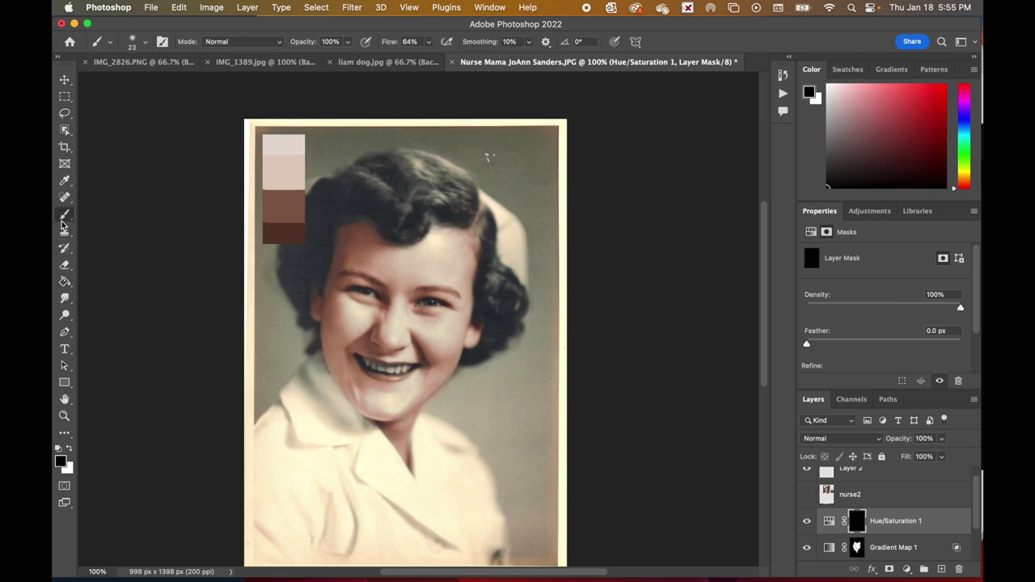
click(69, 449)
click(145, 42)
drag(143, 82, 149, 82)
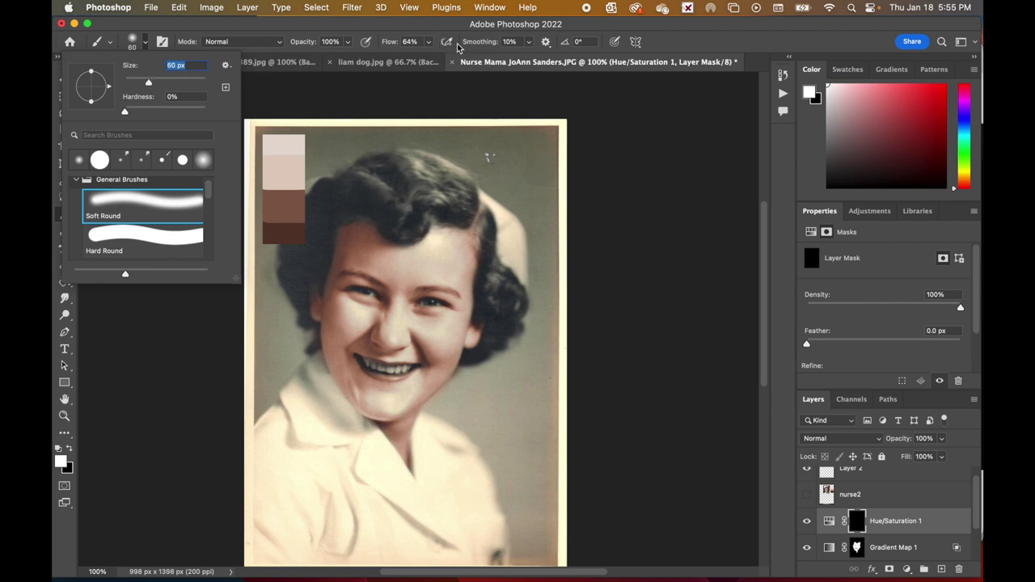
click(429, 41)
drag(429, 58, 396, 59)
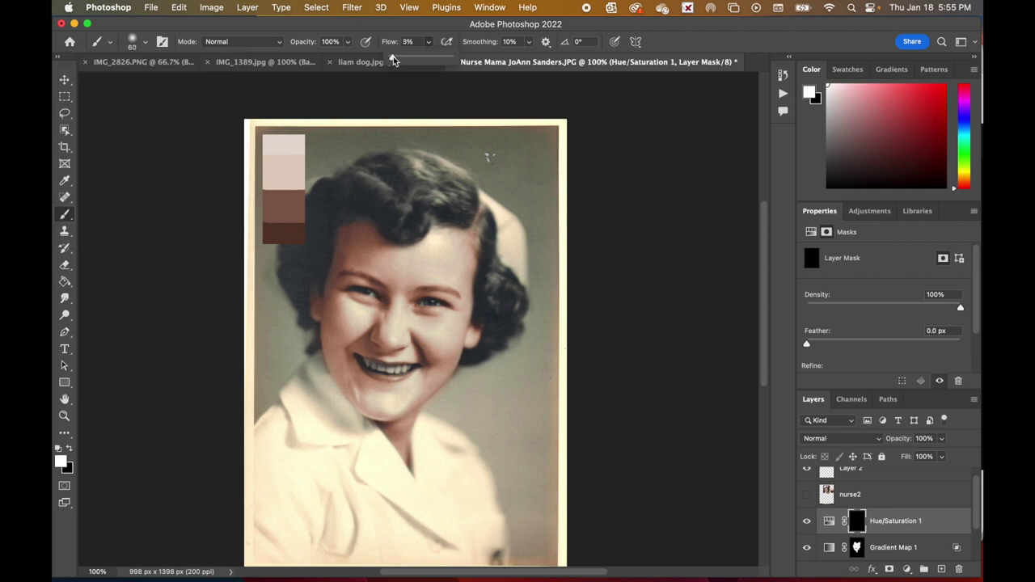